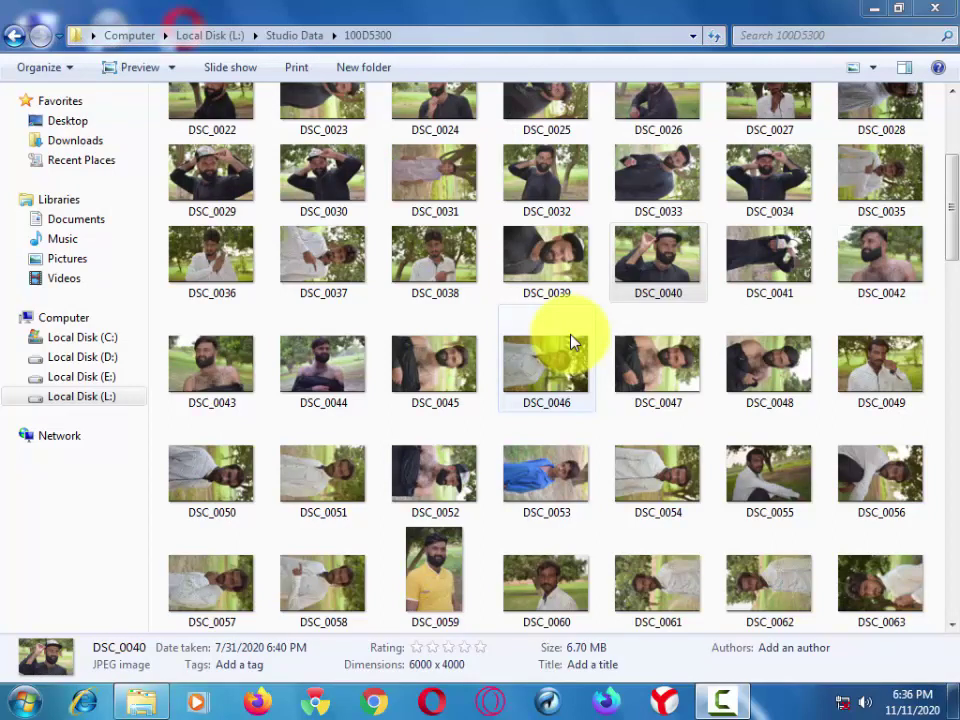
- Launch Adobe Photoshop 7.0 from the Windows Start menu
{"action": "left_click", "coordinate": [24, 700]}
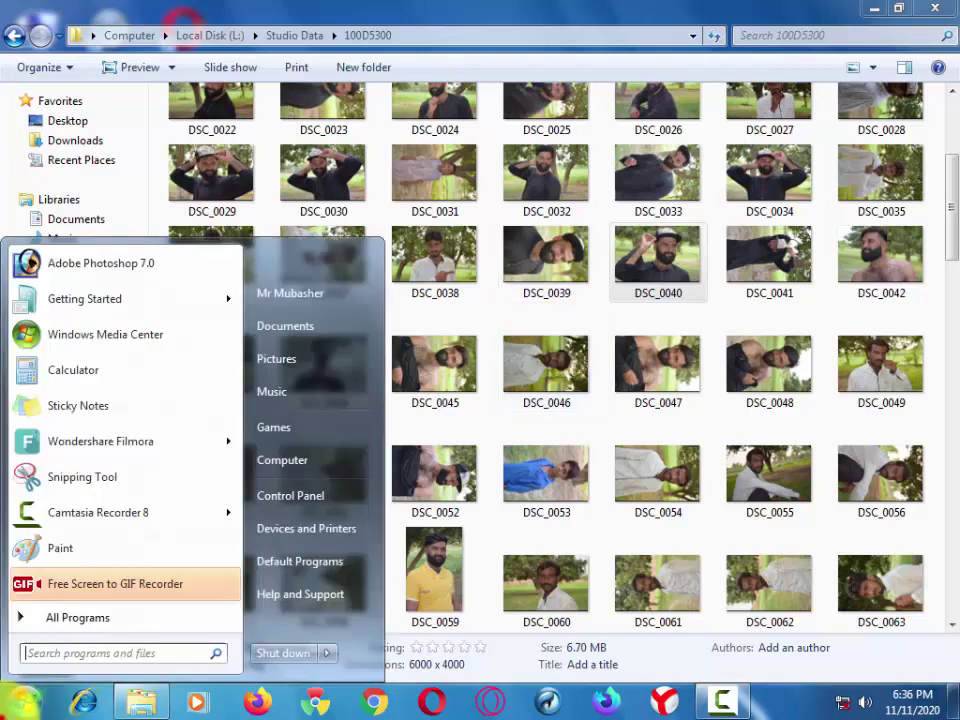
{"action": "left_click", "coordinate": [209, 254]}
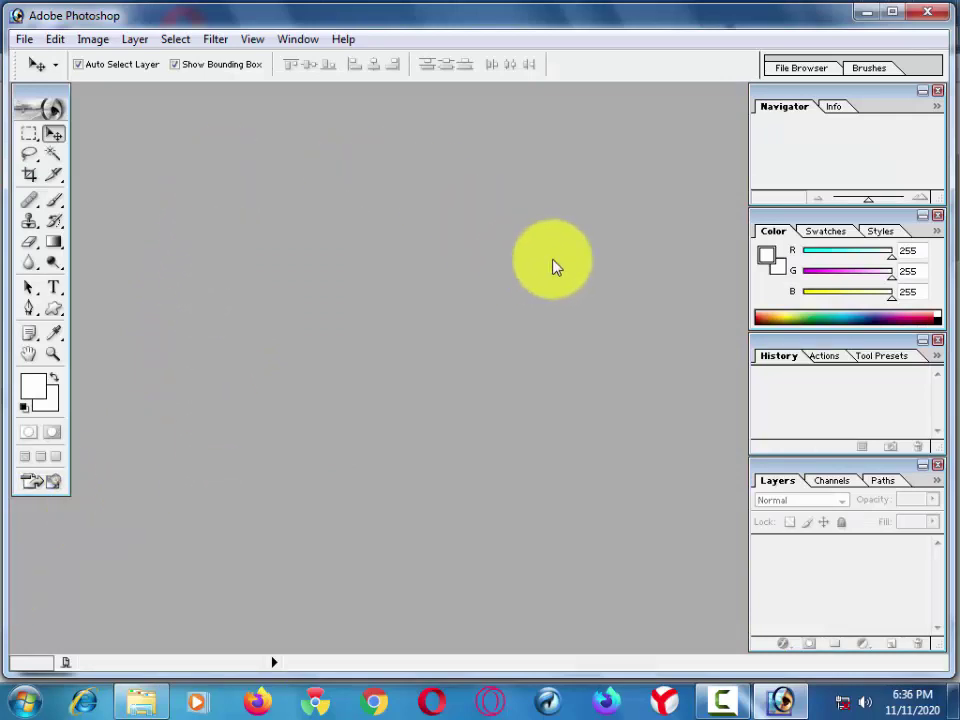
- Drag DSC_0040.JPG from Explorer into Photoshop and maximise its document window
{"action": "left_click", "coordinate": [865, 14]}
{"action": "mouse_move", "coordinate": [681, 242]}
{"action": "left_mouse_down"}
{"action": "mouse_move", "coordinate": [745, 614]}
{"action": "mouse_move", "coordinate": [507, 330]}
{"action": "left_mouse_up"}
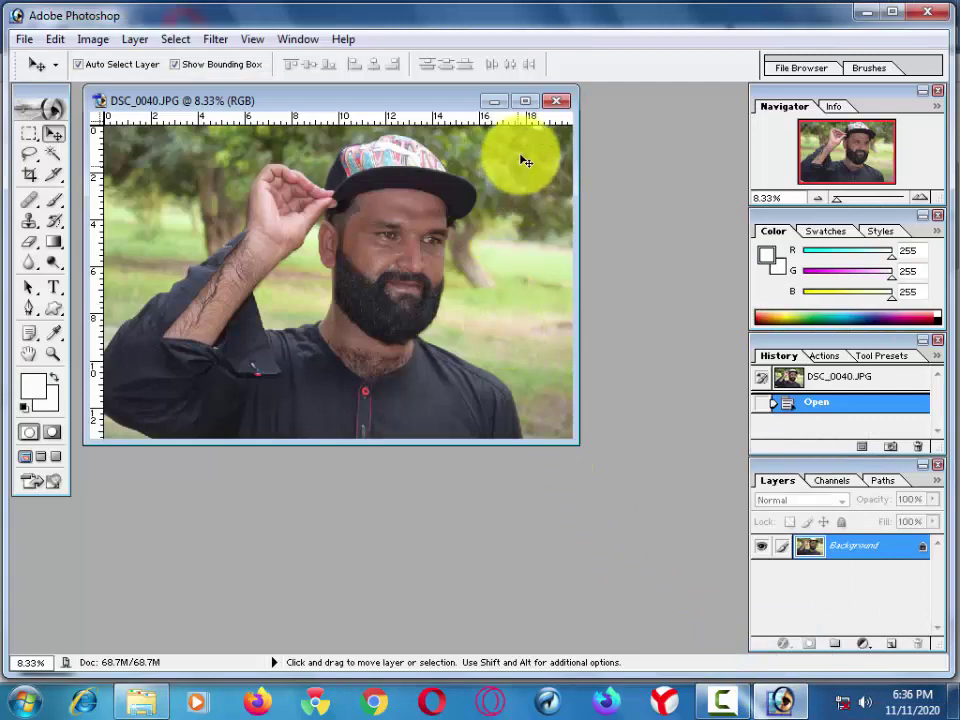
{"action": "left_click", "coordinate": [520, 100]}
- Zoom and pan the view so the man's whole face is centred
{"action": "scroll", "coordinate": [470, 300], "scroll_direction": "up", "scroll_amount": 1}
{"action": "scroll", "coordinate": [489, 326], "scroll_direction": "up", "scroll_amount": 1}
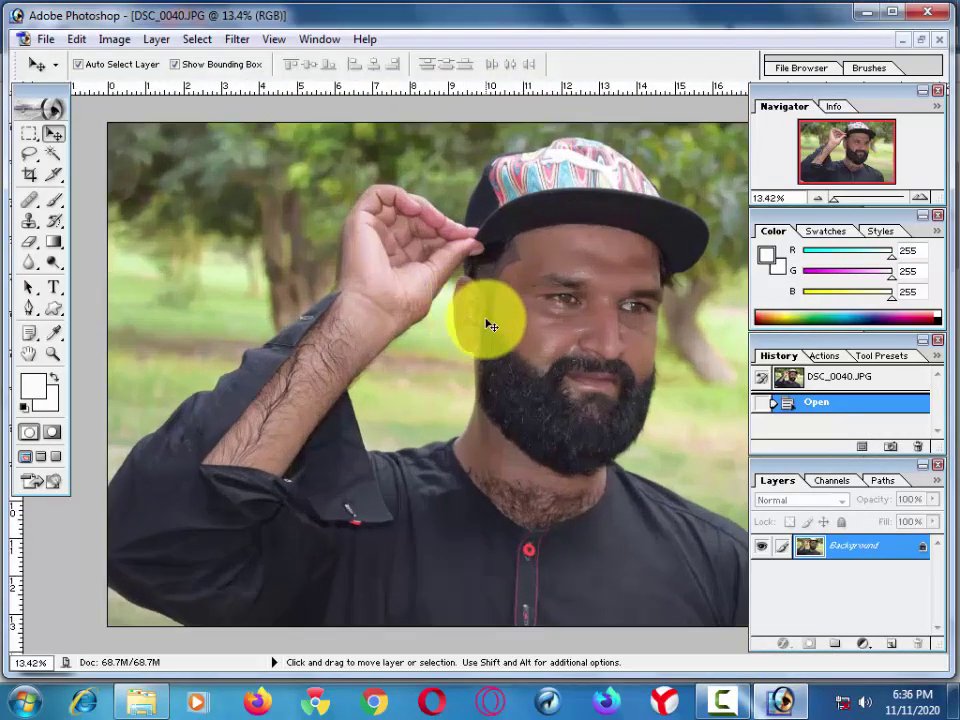
{"action": "scroll", "coordinate": [488, 326], "scroll_direction": "down", "scroll_amount": 1}
{"action": "scroll", "coordinate": [490, 326], "scroll_direction": "down", "scroll_amount": 1}
{"action": "scroll", "coordinate": [490, 323], "scroll_direction": "down", "scroll_amount": 1}
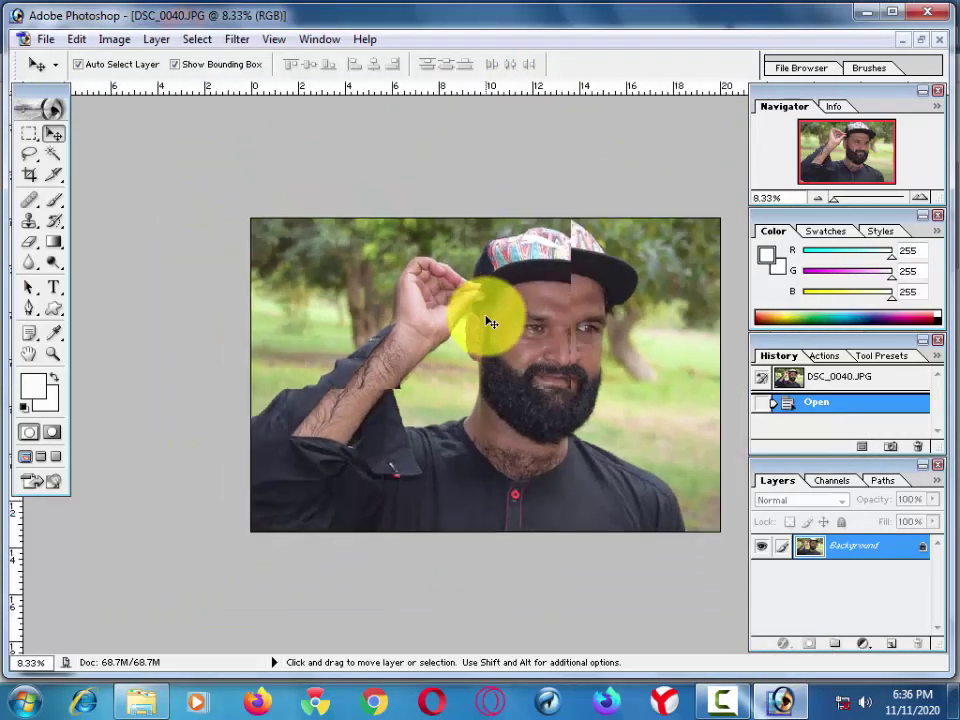
{"action": "scroll", "coordinate": [489, 321], "scroll_direction": "up", "scroll_amount": 3}
{"action": "scroll", "coordinate": [489, 321], "scroll_direction": "down", "scroll_amount": 3}
{"action": "scroll", "coordinate": [487, 322], "scroll_direction": "up", "scroll_amount": 4}
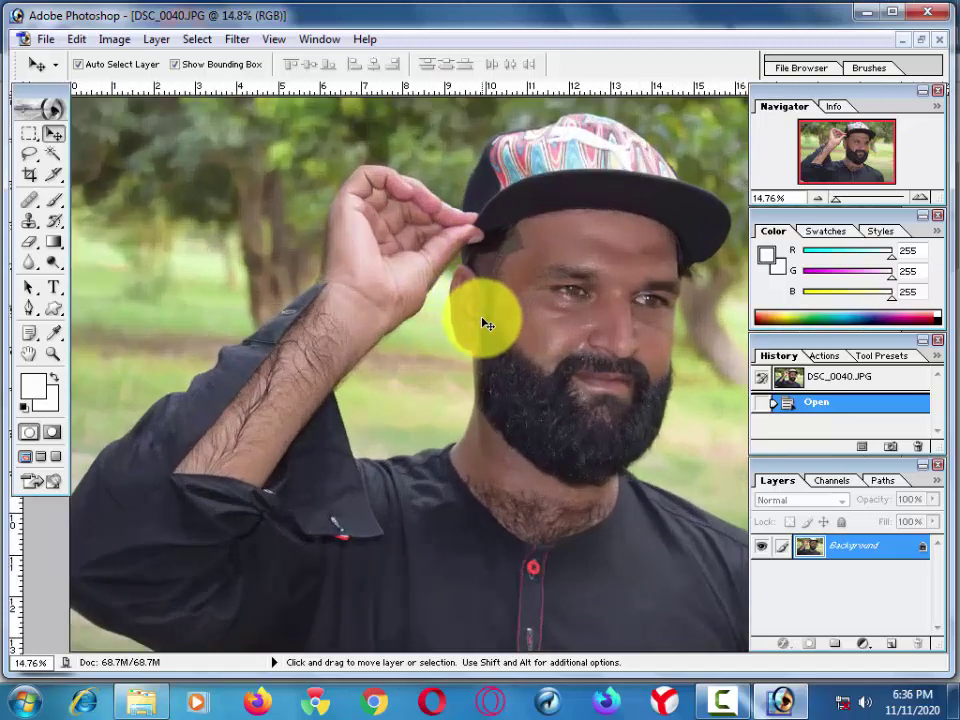
{"action": "scroll", "coordinate": [432, 370], "scroll_direction": "up", "scroll_amount": 1}
{"action": "scroll", "coordinate": [432, 359], "scroll_direction": "up", "scroll_amount": 1}
{"action": "scroll", "coordinate": [436, 310], "scroll_direction": "up", "scroll_amount": 3}
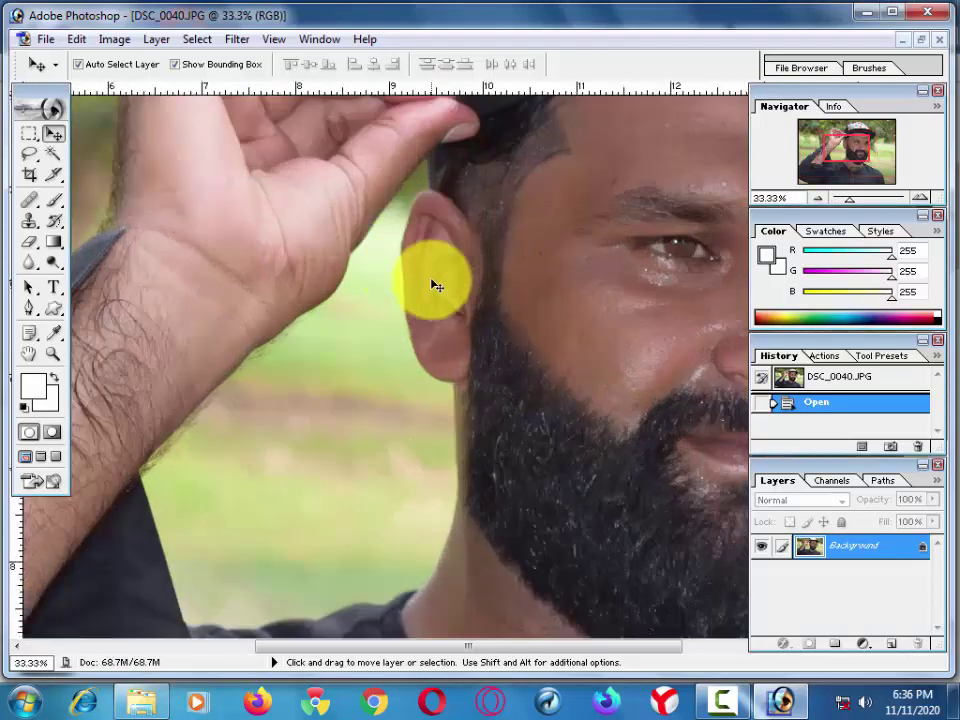
{"action": "mouse_move", "coordinate": [436, 286]}
{"action": "left_mouse_down"}
{"action": "mouse_move", "coordinate": [469, 335]}
{"action": "mouse_move", "coordinate": [285, 321]}
{"action": "left_mouse_up"}
{"action": "scroll", "coordinate": [490, 383], "scroll_direction": "down", "scroll_amount": 1}
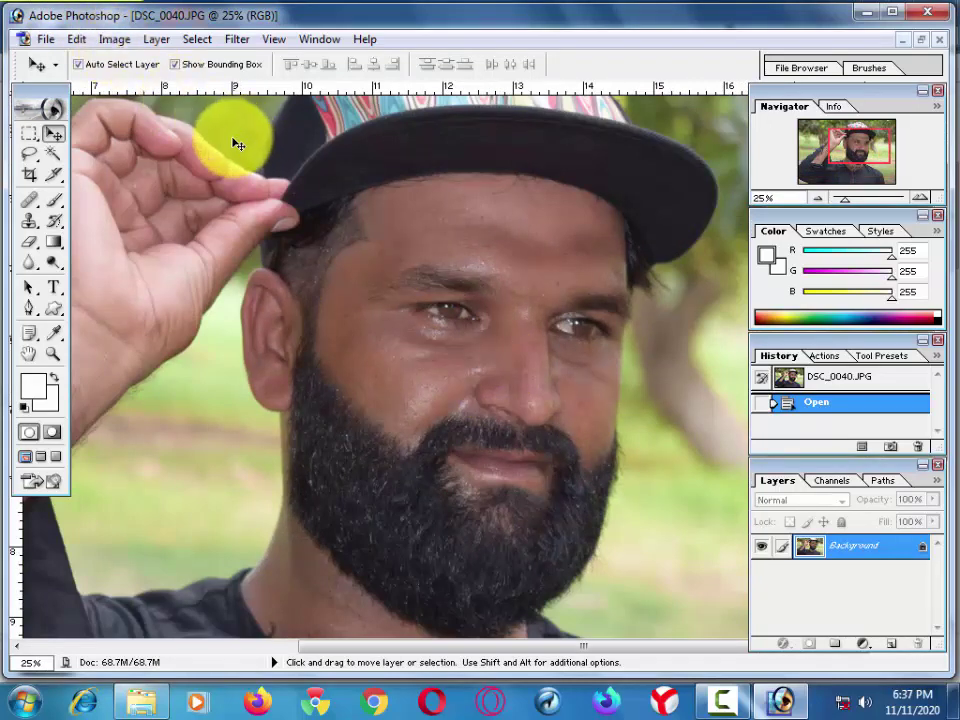
- Duplicate the photo to Layer 1 and lift its midtones slightly with Curves
{"action": "key", "text": "ctrl+j"}
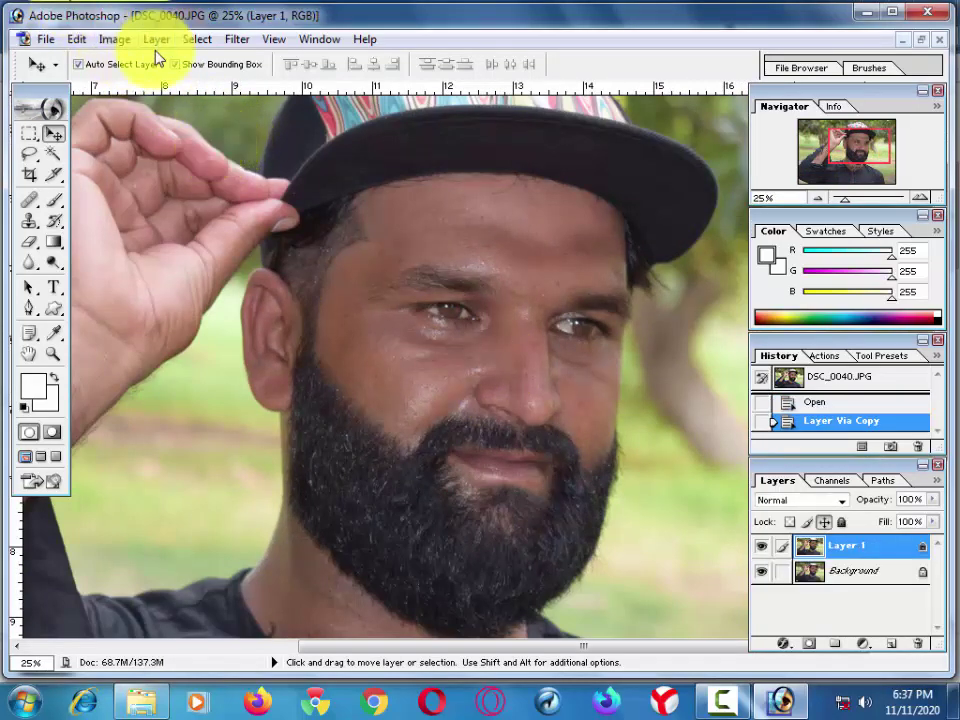
{"action": "left_click", "coordinate": [101, 39]}
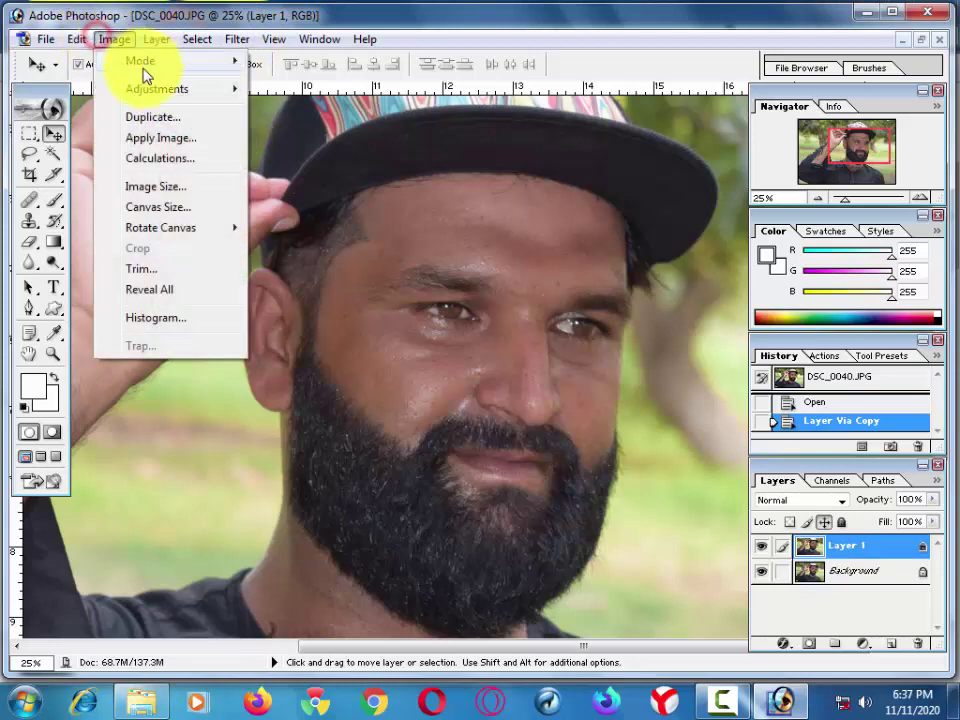
{"action": "left_click", "coordinate": [156, 90]}
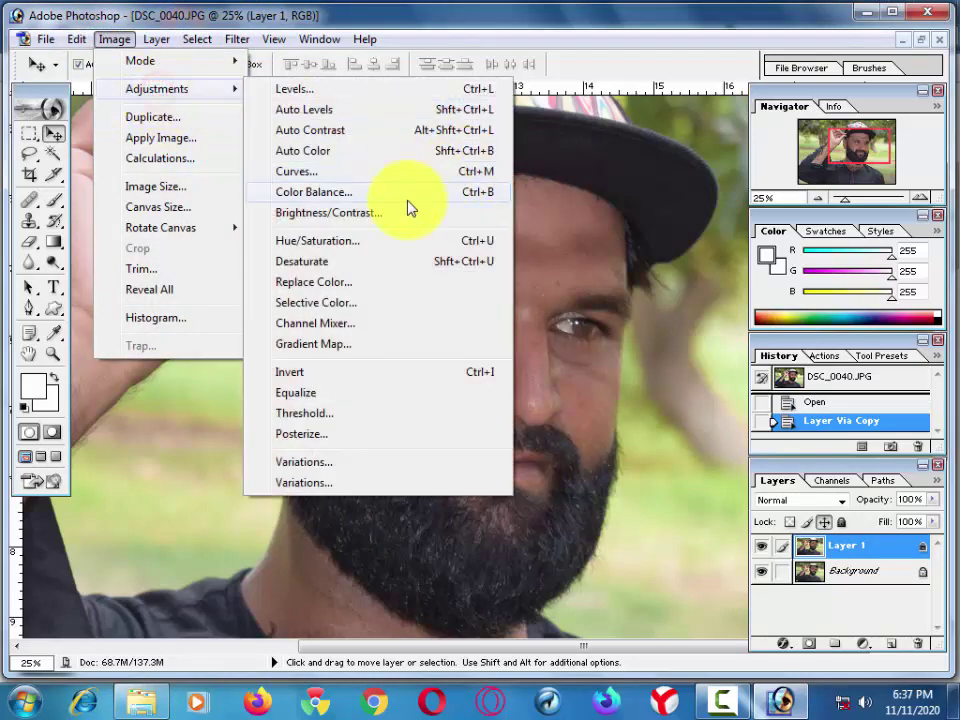
{"action": "left_click", "coordinate": [466, 173]}
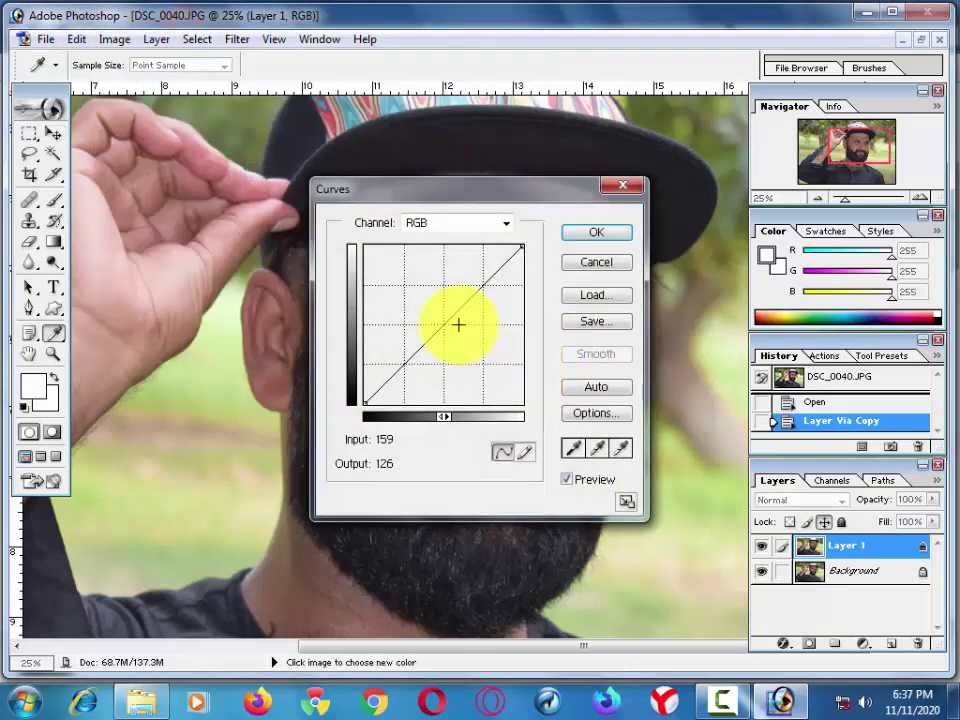
{"action": "left_click_drag", "start_coordinate": [443, 316], "coordinate": [441, 313]}
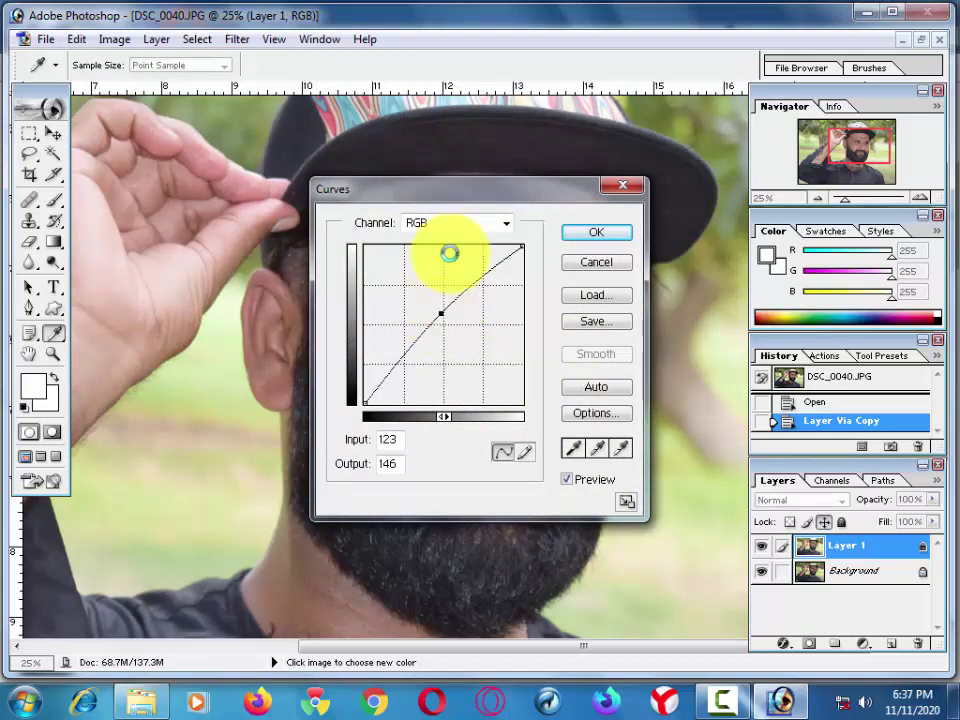
{"action": "key", "text": "Return"}
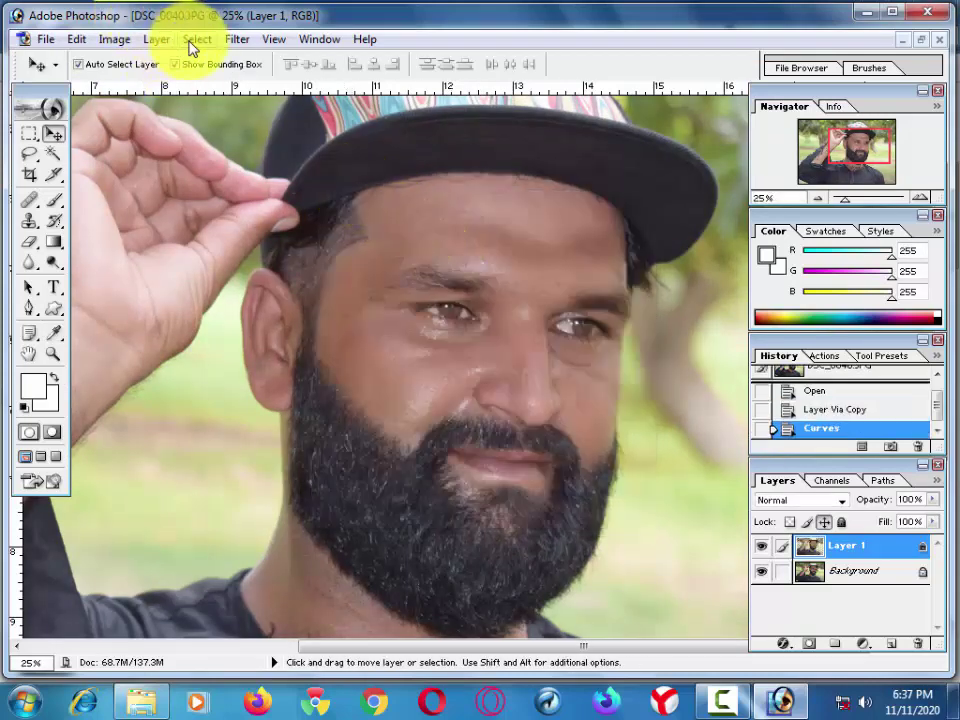
{"action": "left_click", "coordinate": [127, 43]}
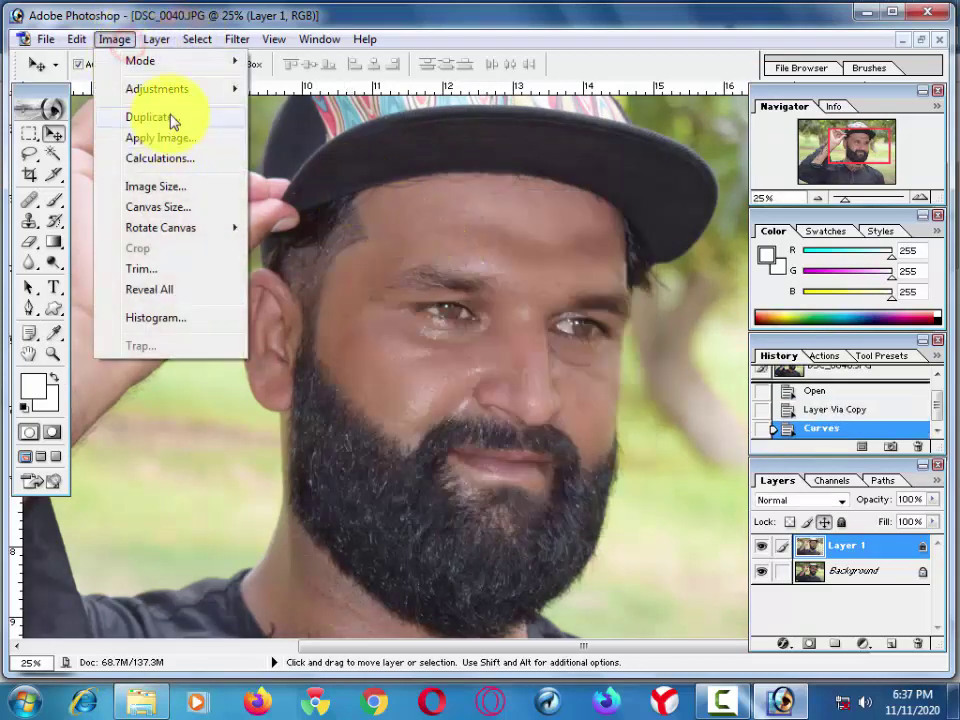
{"action": "left_click", "coordinate": [153, 90]}
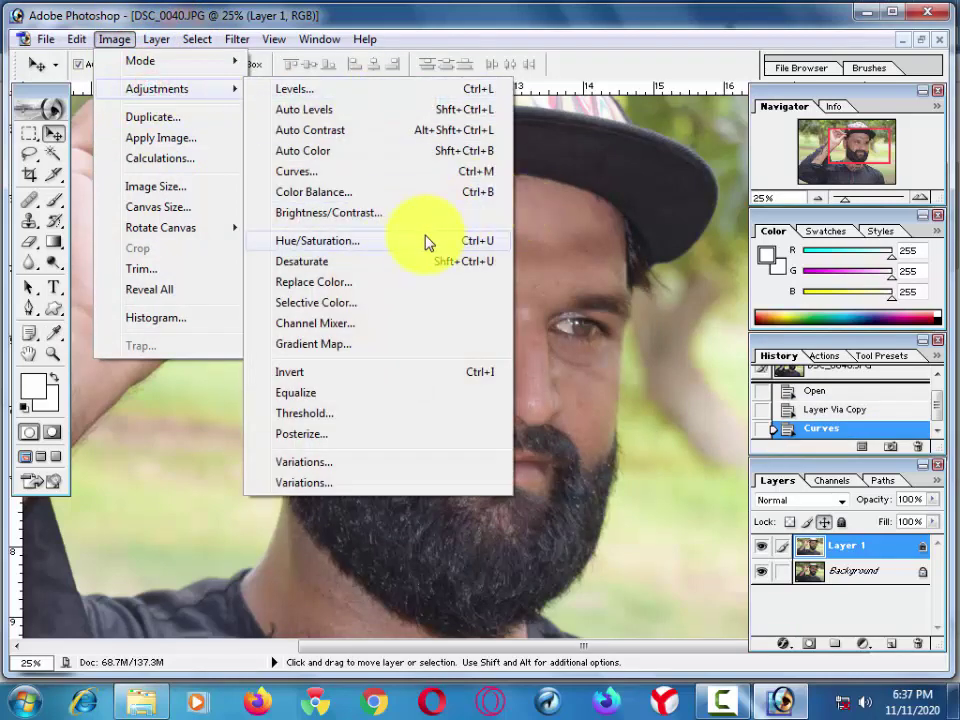
{"action": "left_click", "coordinate": [446, 260]}
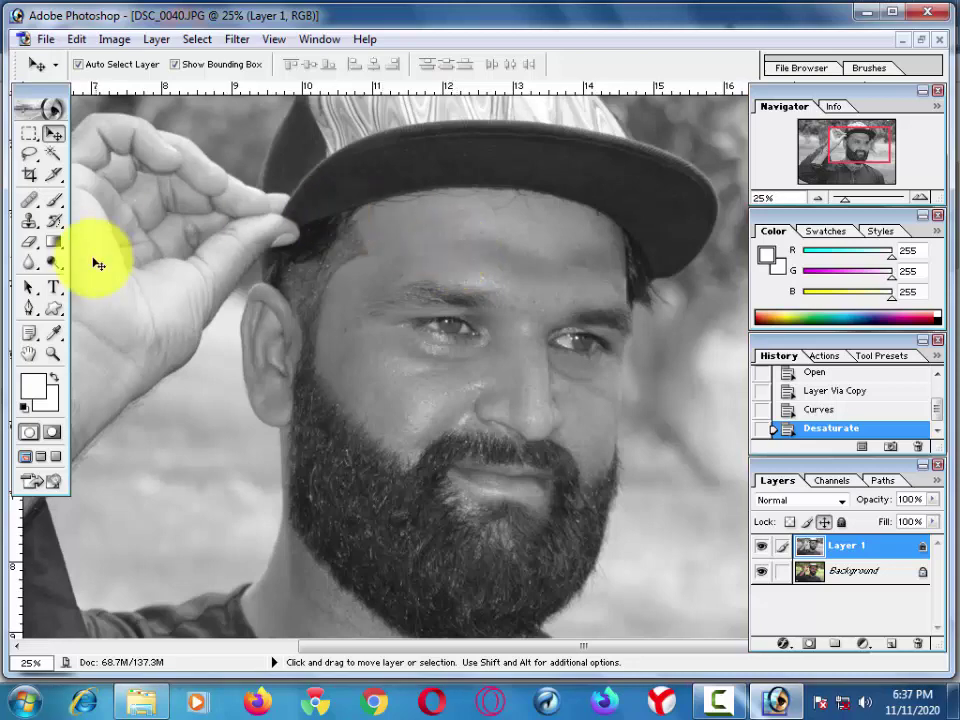
{"action": "key", "text": "ctrl+z"}
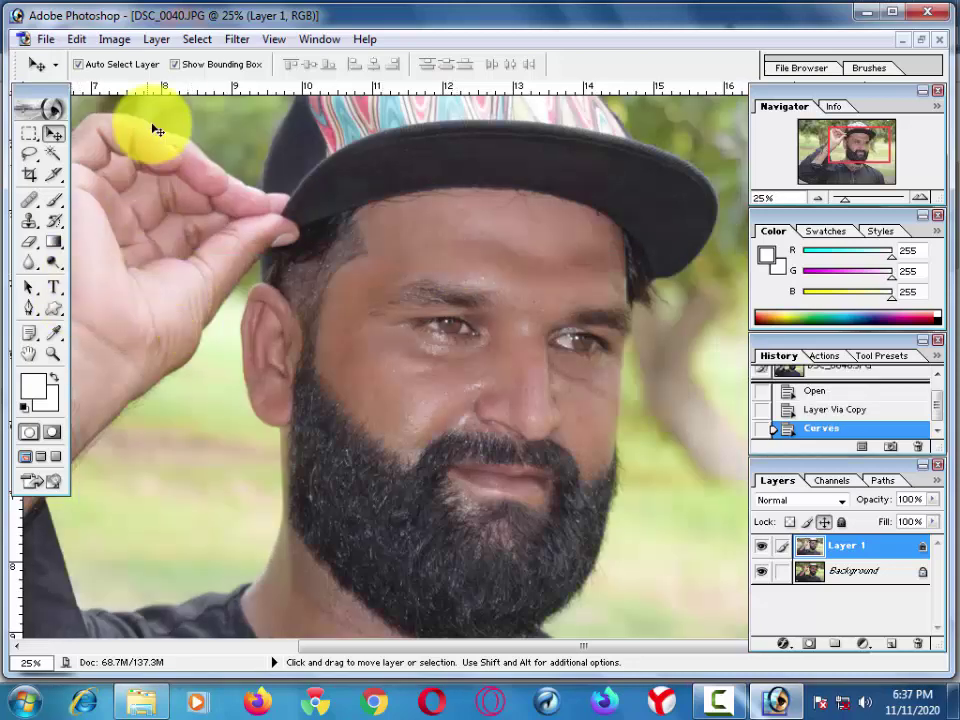
{"action": "left_click", "coordinate": [110, 39]}
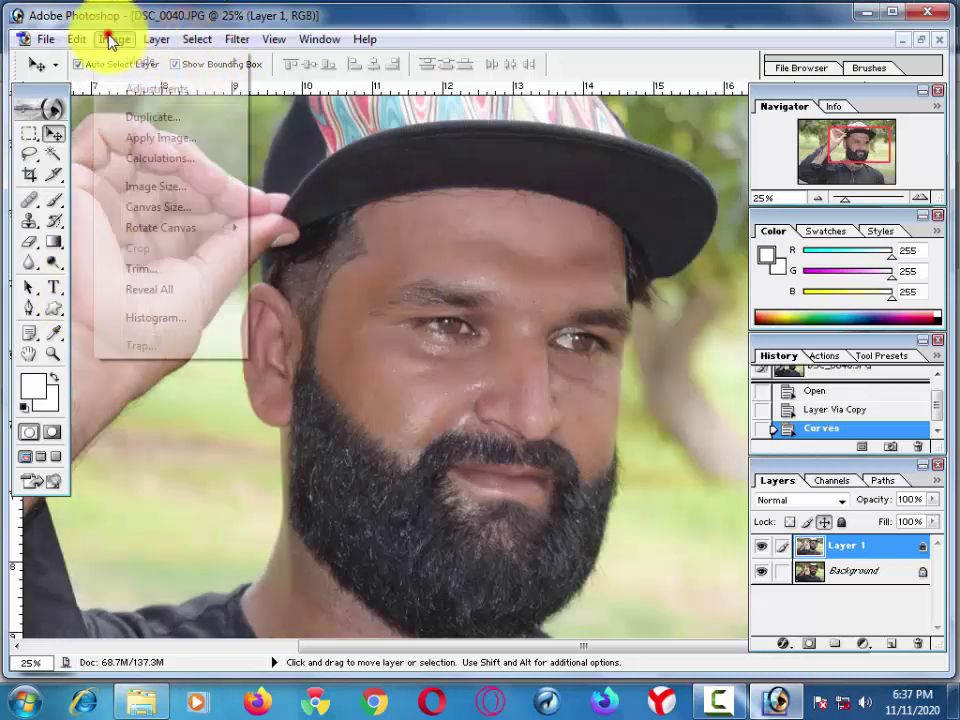
{"action": "left_click", "coordinate": [160, 96]}
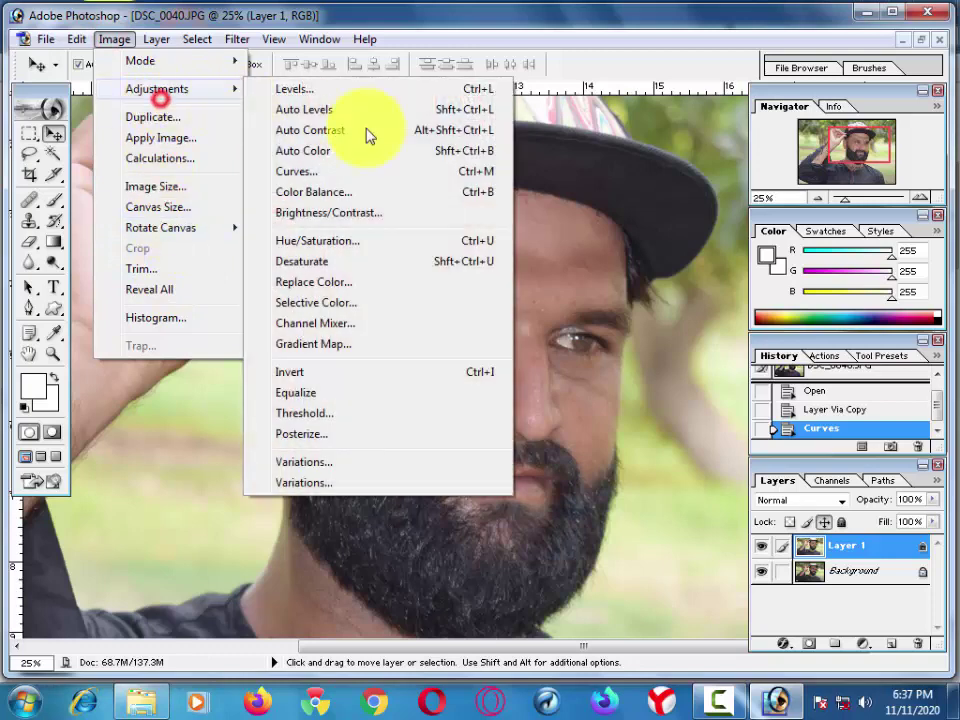
{"action": "left_click", "coordinate": [447, 249]}
{"action": "left_click", "coordinate": [697, 264]}
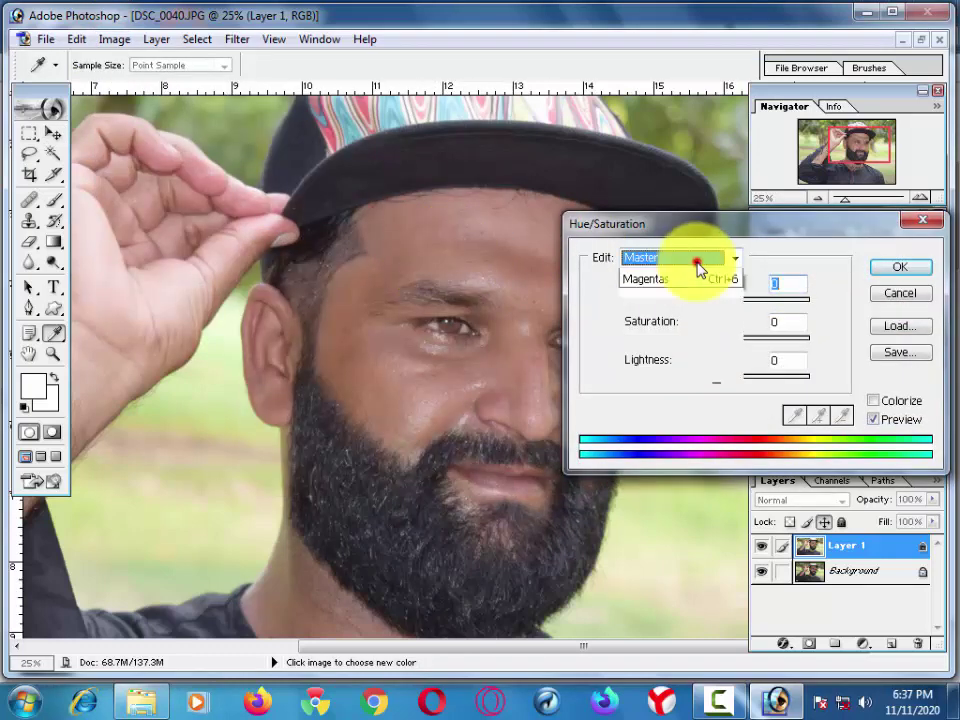
{"action": "left_click", "coordinate": [680, 306]}
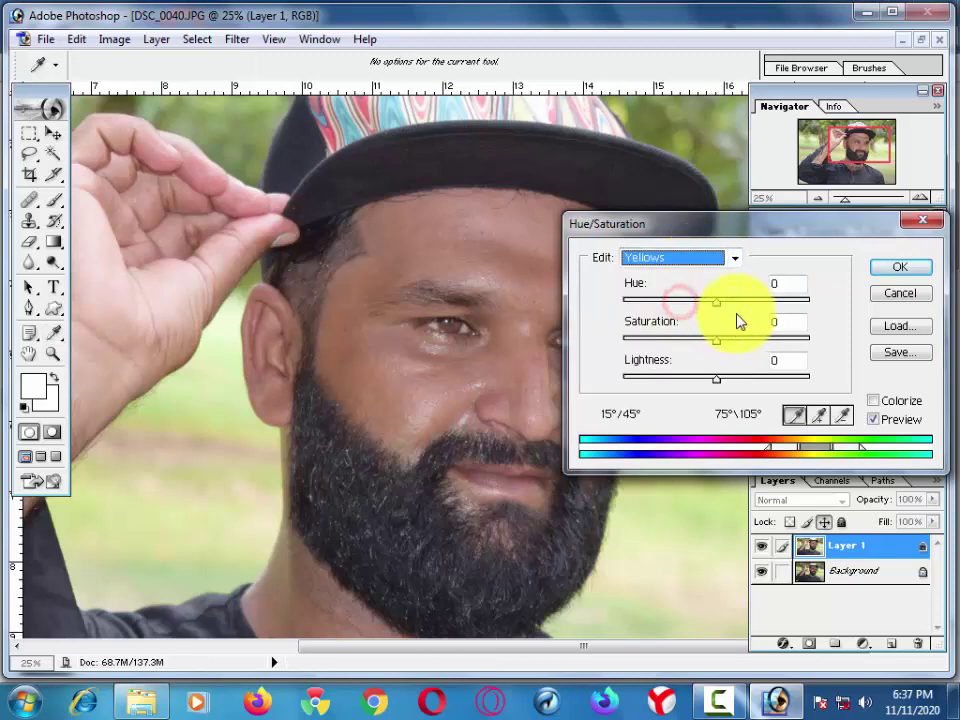
{"action": "left_click_drag", "start_coordinate": [732, 301], "coordinate": [776, 303]}
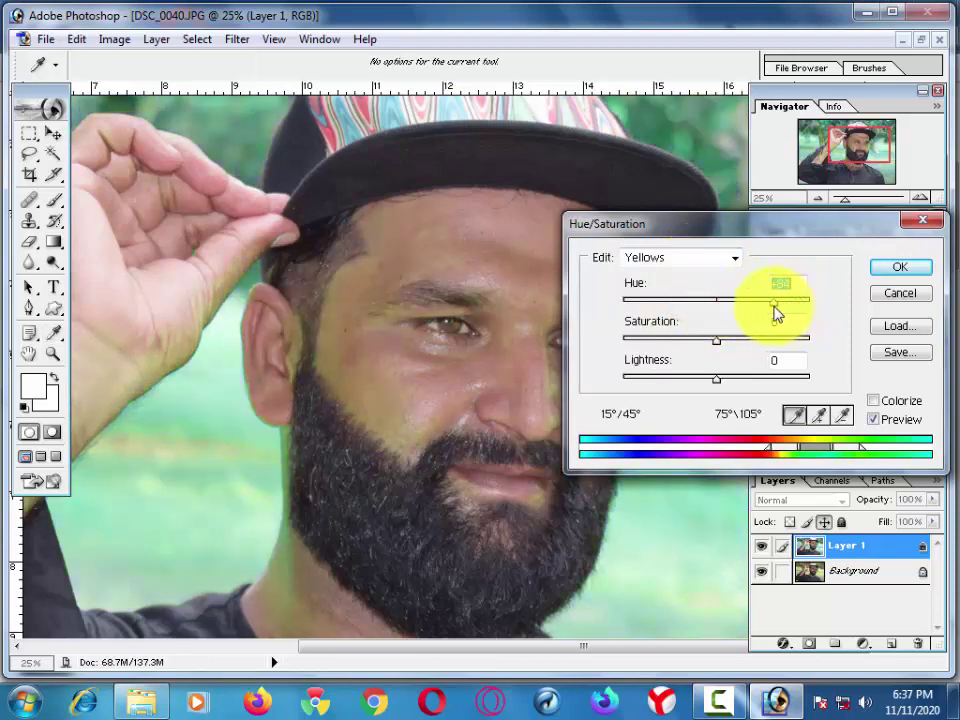
{"action": "left_click", "coordinate": [896, 298]}
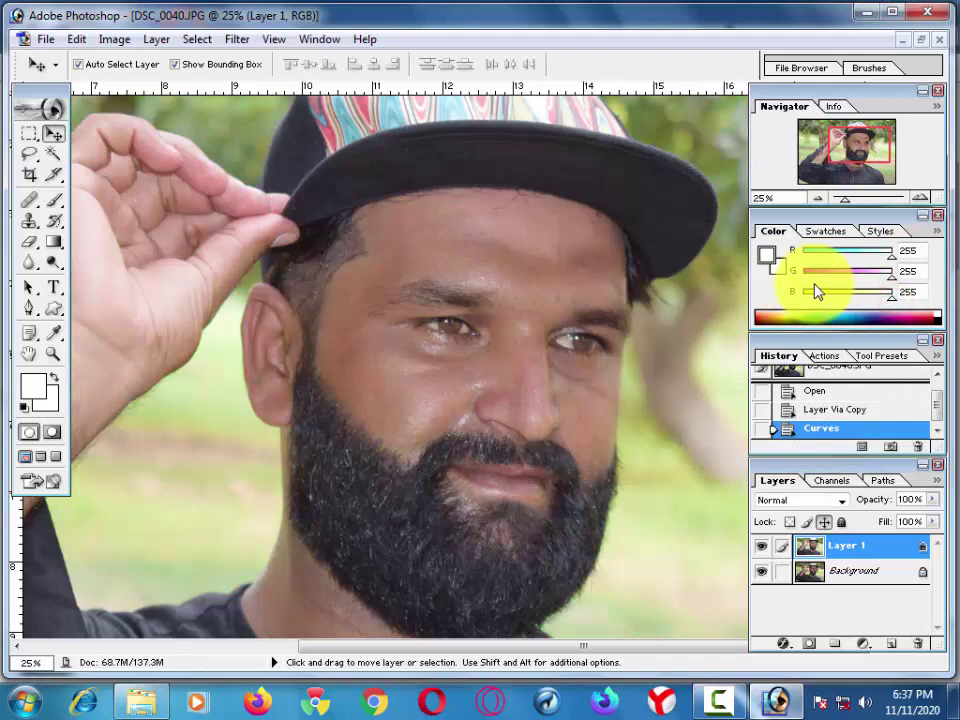
- At 33.33% zoom, lasso the forehead along the cap edge and hairline
{"action": "key", "text": "ctrl+plus"}
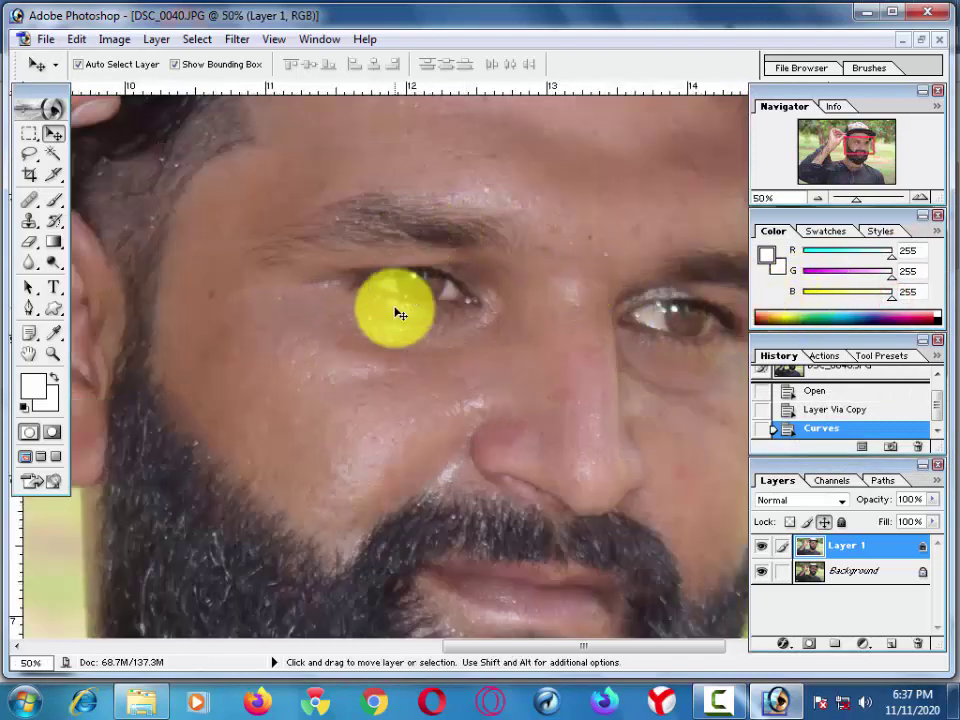
{"action": "key", "text": "ctrl+minus"}
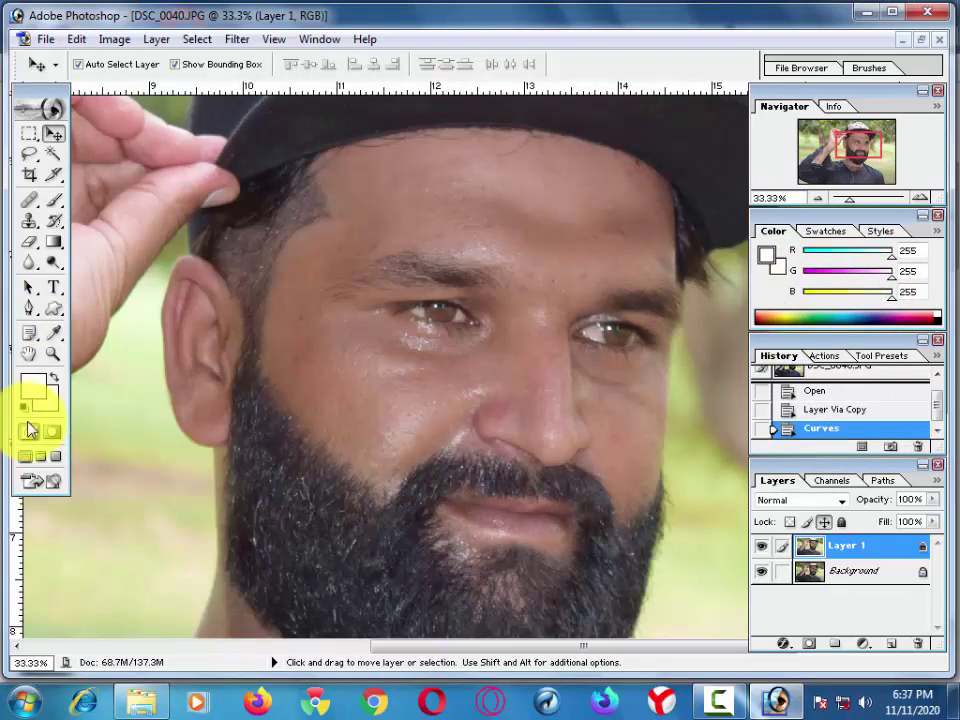
{"action": "left_click", "coordinate": [29, 153]}
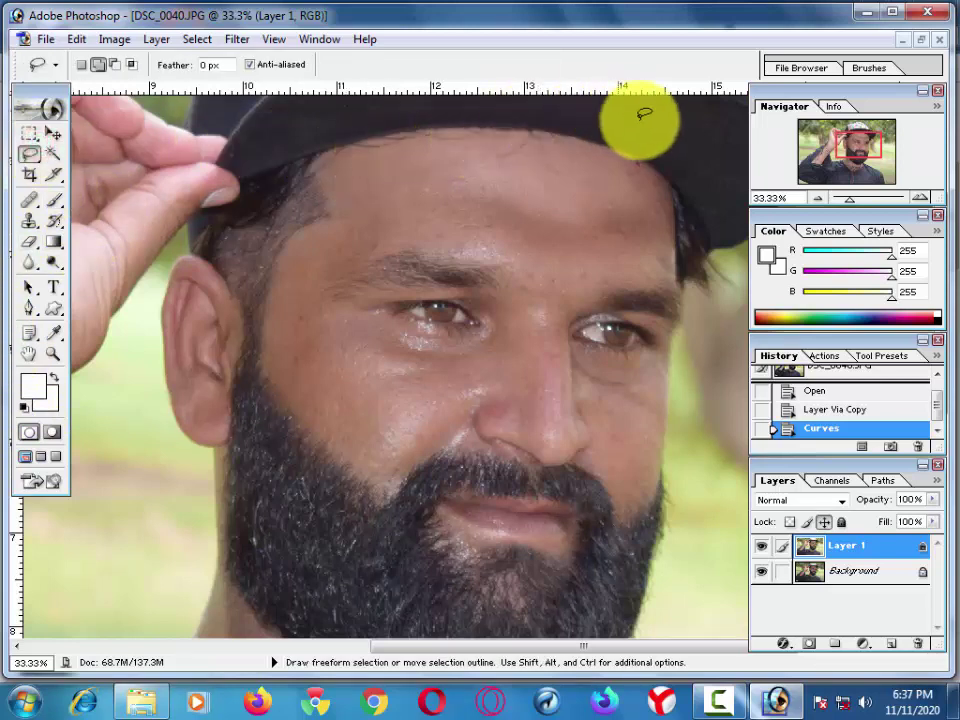
{"action": "left_click_drag", "start_coordinate": [652, 163], "coordinate": [322, 193]}
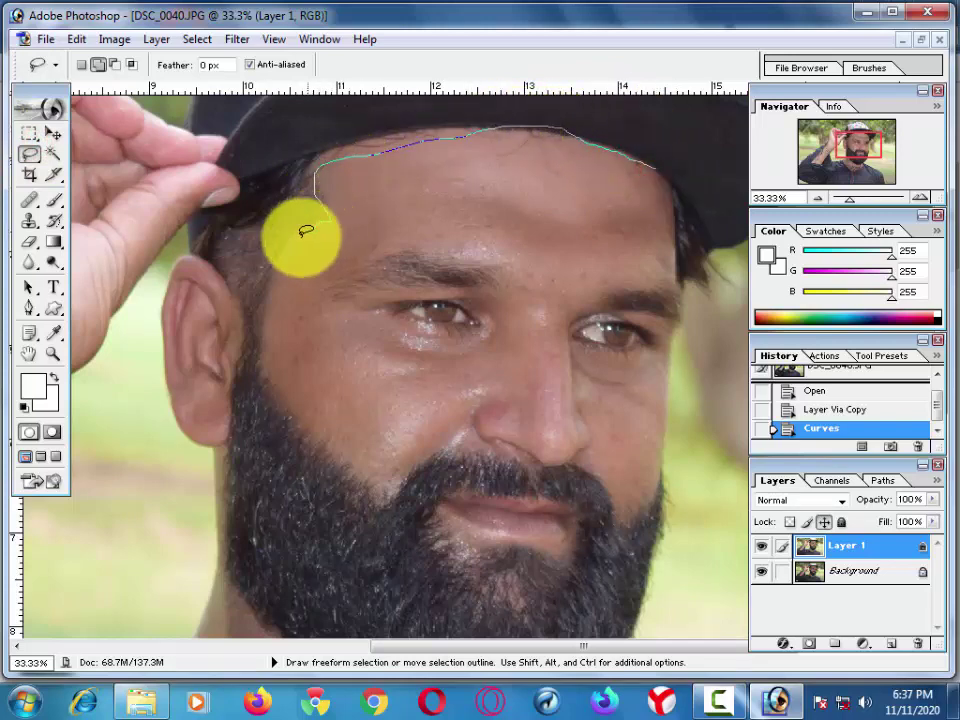
{"action": "mouse_move", "coordinate": [322, 193]}
{"action": "left_mouse_down"}
{"action": "mouse_move", "coordinate": [268, 388]}
{"action": "mouse_move", "coordinate": [329, 467]}
{"action": "mouse_move", "coordinate": [386, 490]}
{"action": "mouse_move", "coordinate": [449, 435]}
{"action": "mouse_move", "coordinate": [509, 441]}
{"action": "mouse_move", "coordinate": [462, 399]}
{"action": "mouse_move", "coordinate": [525, 343]}
{"action": "mouse_move", "coordinate": [452, 336]}
{"action": "mouse_move", "coordinate": [297, 291]}
{"action": "mouse_move", "coordinate": [413, 231]}
{"action": "mouse_move", "coordinate": [501, 274]}
{"action": "mouse_move", "coordinate": [531, 381]}
{"action": "mouse_move", "coordinate": [527, 426]}
{"action": "mouse_move", "coordinate": [563, 444]}
{"action": "mouse_move", "coordinate": [585, 435]}
{"action": "mouse_move", "coordinate": [568, 332]}
{"action": "mouse_move", "coordinate": [601, 284]}
{"action": "mouse_move", "coordinate": [686, 268]}
{"action": "mouse_move", "coordinate": [671, 171]}
{"action": "mouse_move", "coordinate": [655, 165]}
{"action": "left_mouse_up"}
- Add the skin around the left eye, the nose and beside the nose to the selection
{"action": "key", "text": "space"}
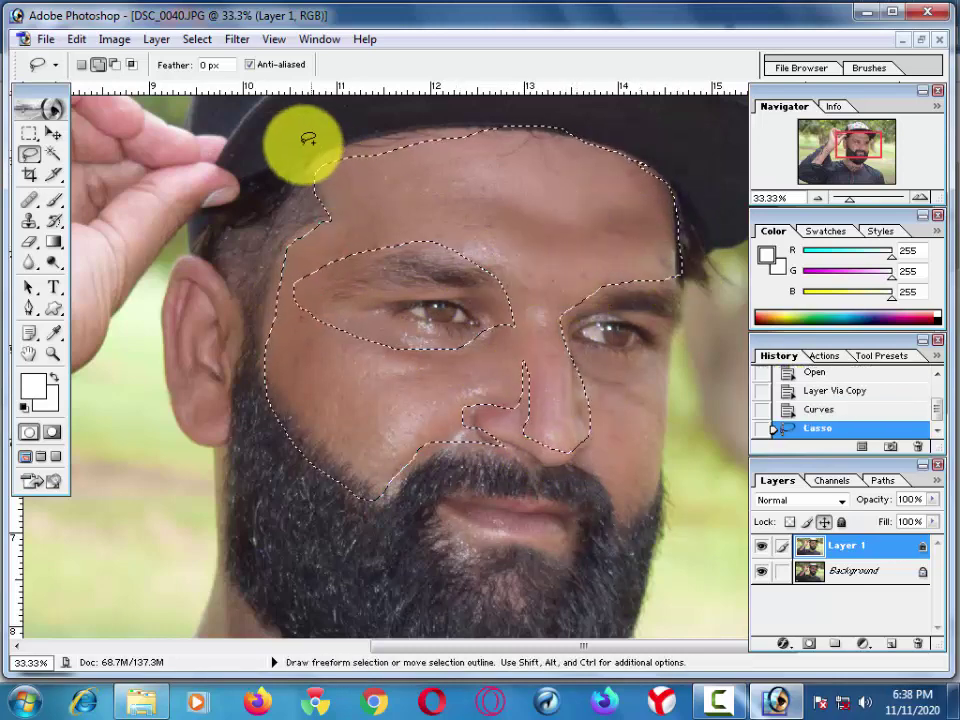
{"action": "key", "text": "space"}
{"action": "mouse_move", "coordinate": [440, 332]}
{"action": "left_mouse_down"}
{"action": "mouse_move", "coordinate": [403, 321]}
{"action": "mouse_move", "coordinate": [311, 327]}
{"action": "mouse_move", "coordinate": [493, 360]}
{"action": "mouse_move", "coordinate": [514, 336]}
{"action": "left_mouse_up"}
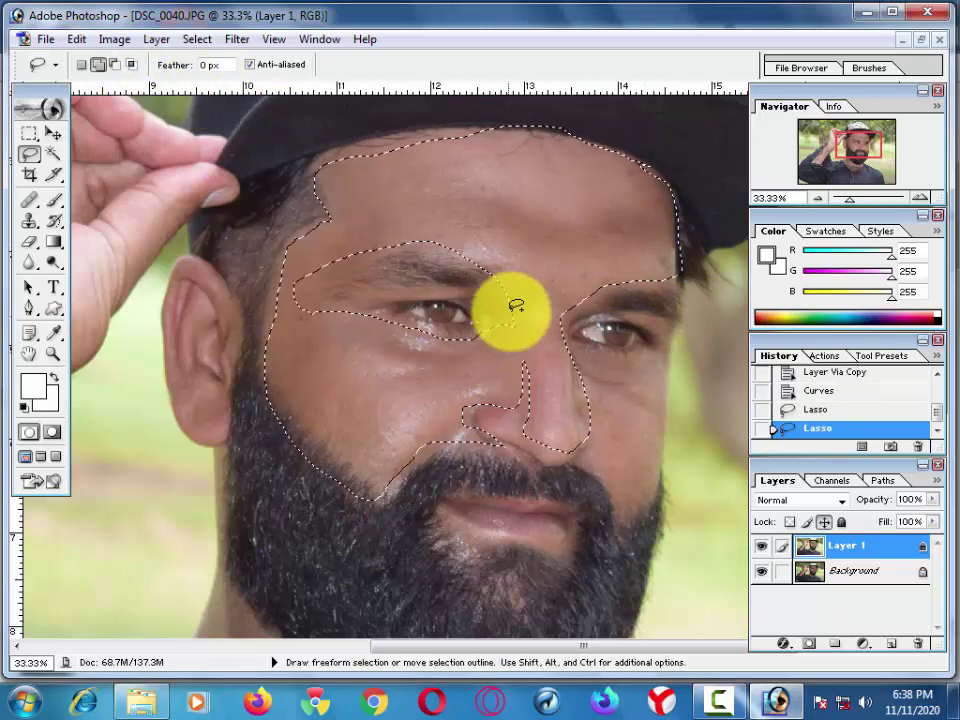
{"action": "key", "text": "space"}
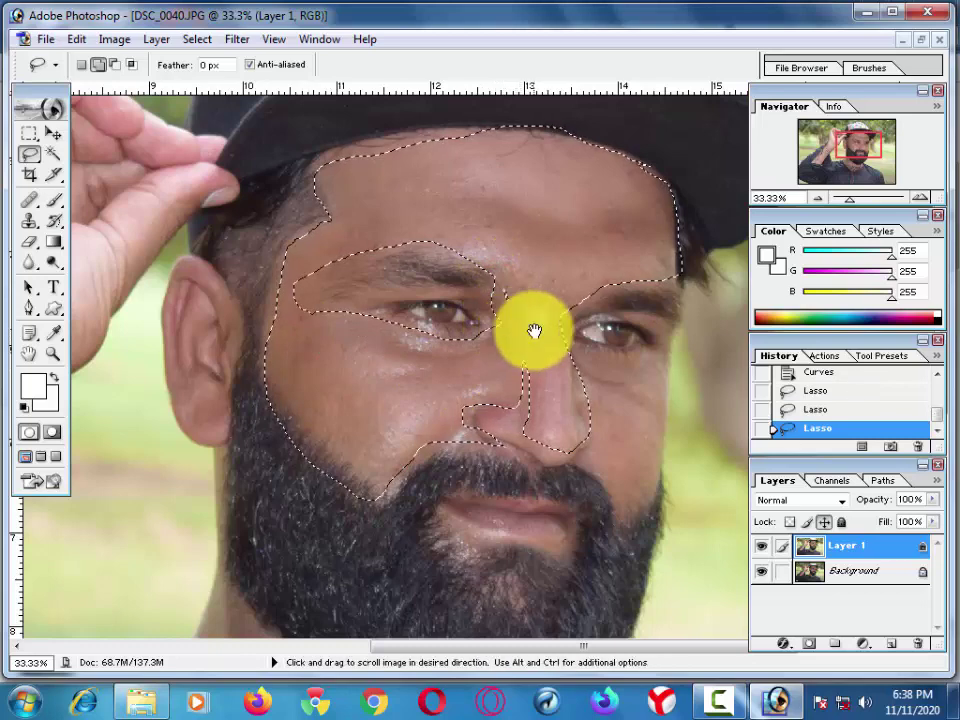
{"action": "left_click_drag", "start_coordinate": [530, 328], "coordinate": [466, 232]}
{"action": "mouse_move", "coordinate": [477, 330]}
{"action": "left_mouse_down"}
{"action": "mouse_move", "coordinate": [391, 321]}
{"action": "mouse_move", "coordinate": [456, 270]}
{"action": "mouse_move", "coordinate": [489, 317]}
{"action": "mouse_move", "coordinate": [467, 232]}
{"action": "mouse_move", "coordinate": [543, 248]}
{"action": "mouse_move", "coordinate": [520, 354]}
{"action": "mouse_move", "coordinate": [489, 379]}
{"action": "mouse_move", "coordinate": [429, 279]}
{"action": "left_mouse_up"}
{"action": "key", "text": "space"}
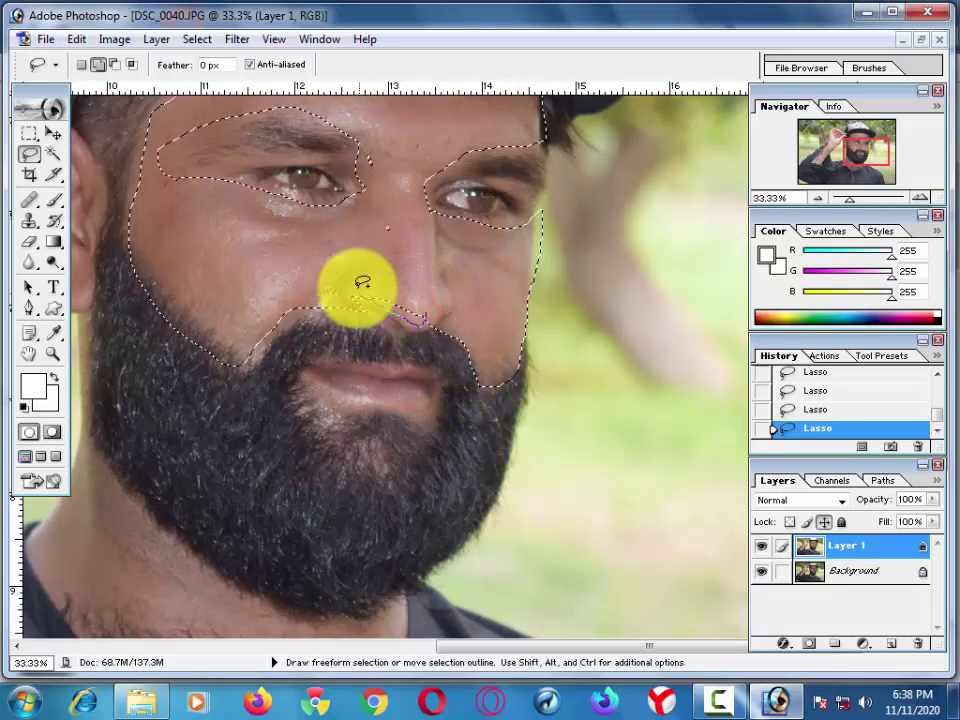
{"action": "left_click_drag", "start_coordinate": [361, 283], "coordinate": [401, 307]}
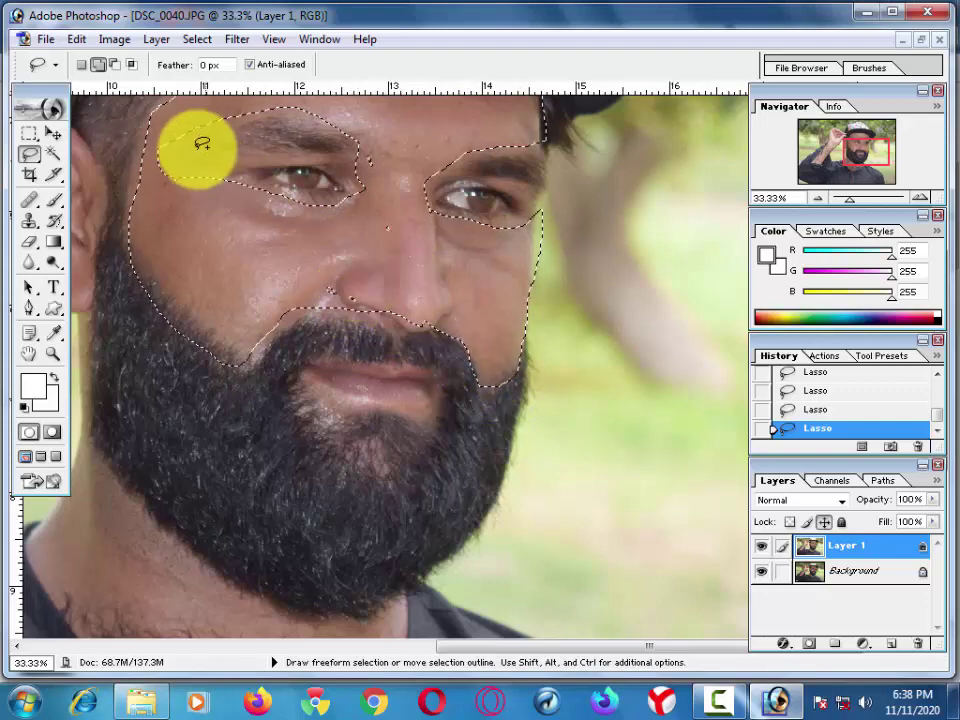
- Add the ear and the neck skin below the beard to the lasso selection
{"action": "left_click_drag", "start_coordinate": [312, 358], "coordinate": [454, 285]}
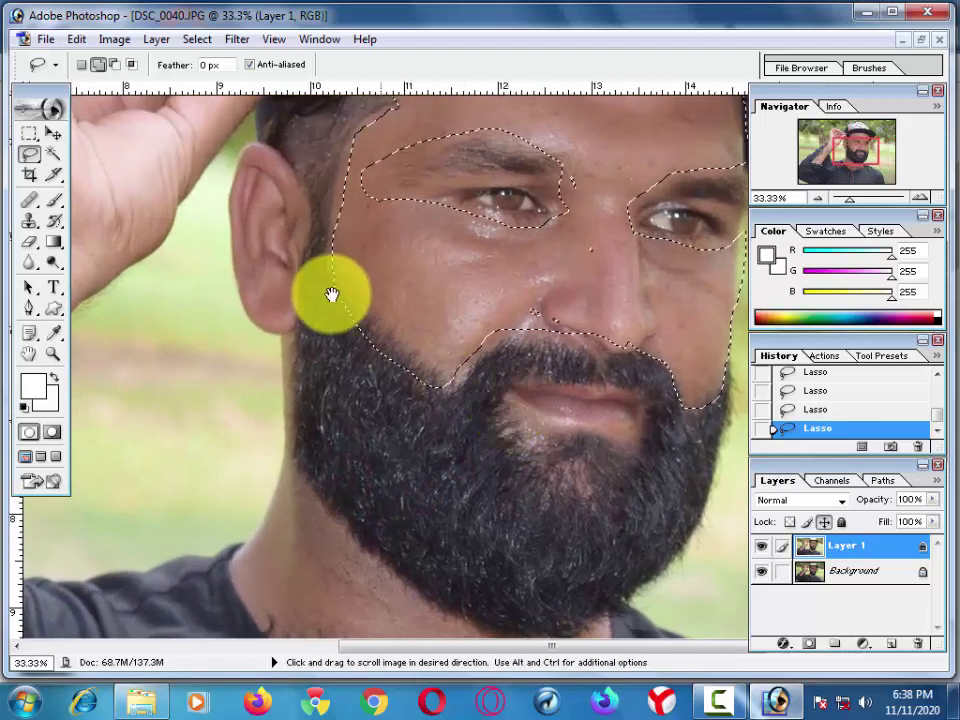
{"action": "mouse_move", "coordinate": [330, 292]}
{"action": "left_mouse_down"}
{"action": "mouse_move", "coordinate": [365, 344]}
{"action": "mouse_move", "coordinate": [314, 232]}
{"action": "mouse_move", "coordinate": [368, 373]}
{"action": "left_mouse_up"}
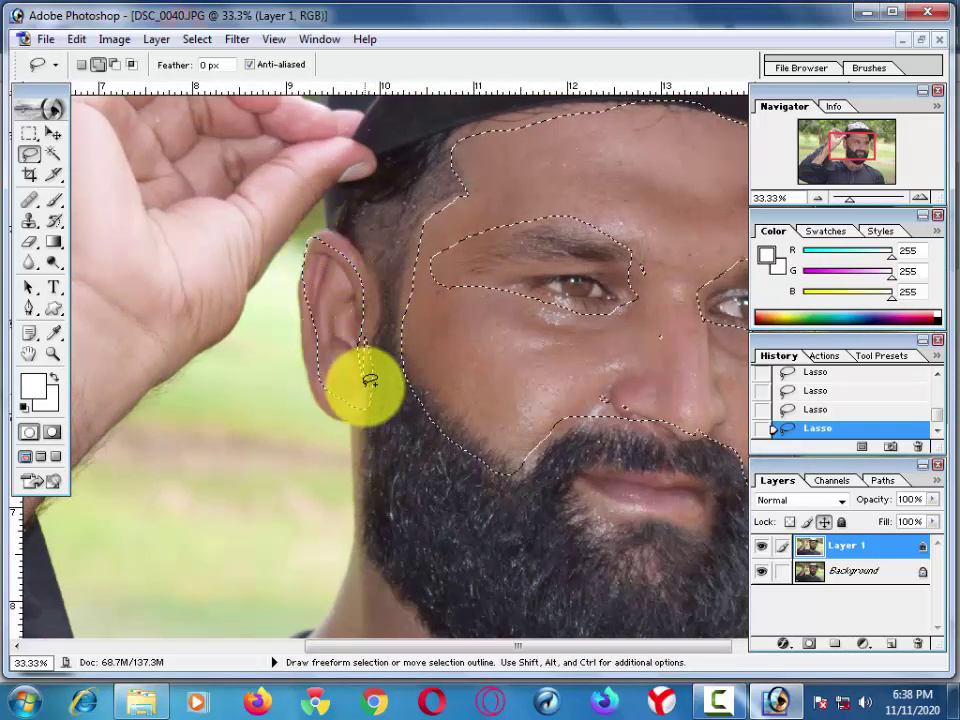
{"action": "left_click_drag", "start_coordinate": [367, 374], "coordinate": [364, 345]}
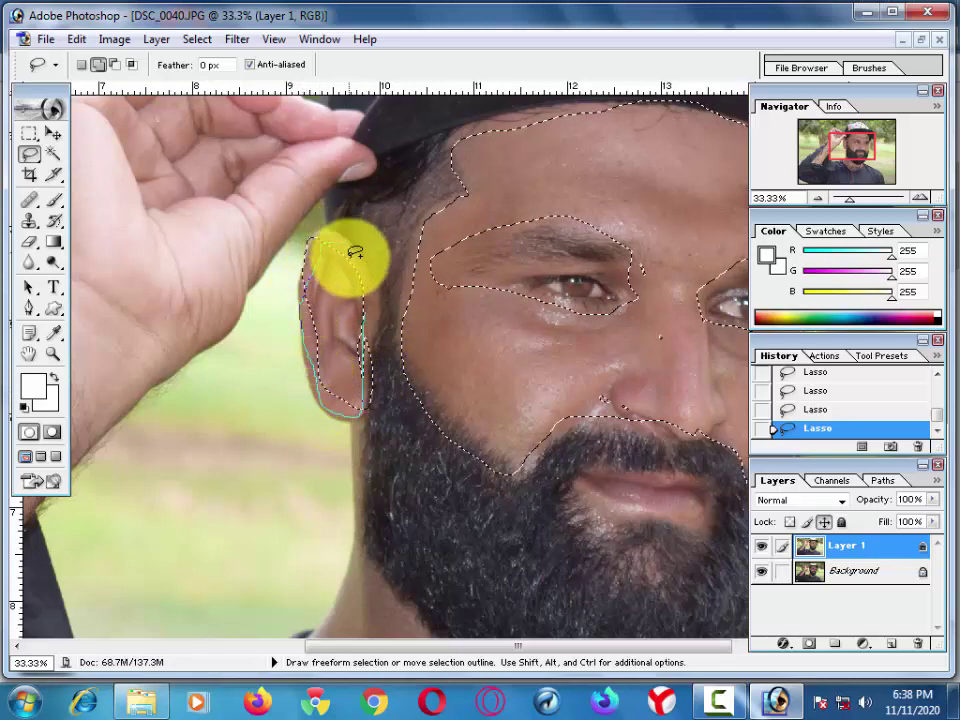
{"action": "mouse_move", "coordinate": [332, 349]}
{"action": "left_mouse_down"}
{"action": "mouse_move", "coordinate": [400, 285]}
{"action": "mouse_move", "coordinate": [380, 170]}
{"action": "left_mouse_up"}
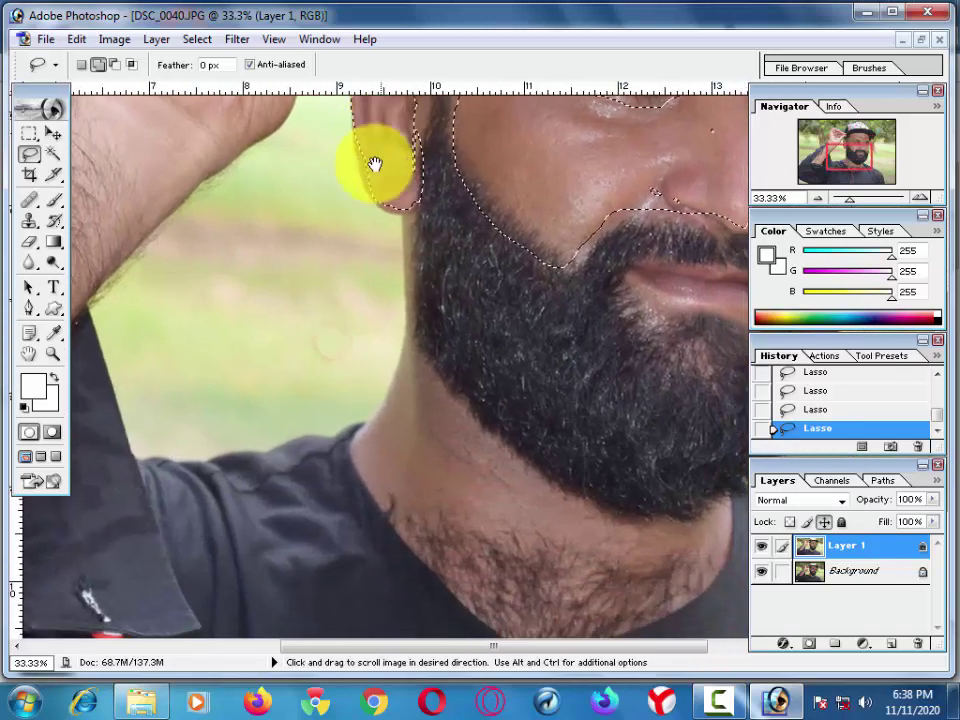
{"action": "mouse_move", "coordinate": [352, 432]}
{"action": "left_mouse_down"}
{"action": "mouse_move", "coordinate": [718, 540]}
{"action": "mouse_move", "coordinate": [692, 510]}
{"action": "mouse_move", "coordinate": [585, 484]}
{"action": "mouse_move", "coordinate": [434, 370]}
{"action": "mouse_move", "coordinate": [375, 399]}
{"action": "mouse_move", "coordinate": [364, 439]}
{"action": "left_mouse_up"}
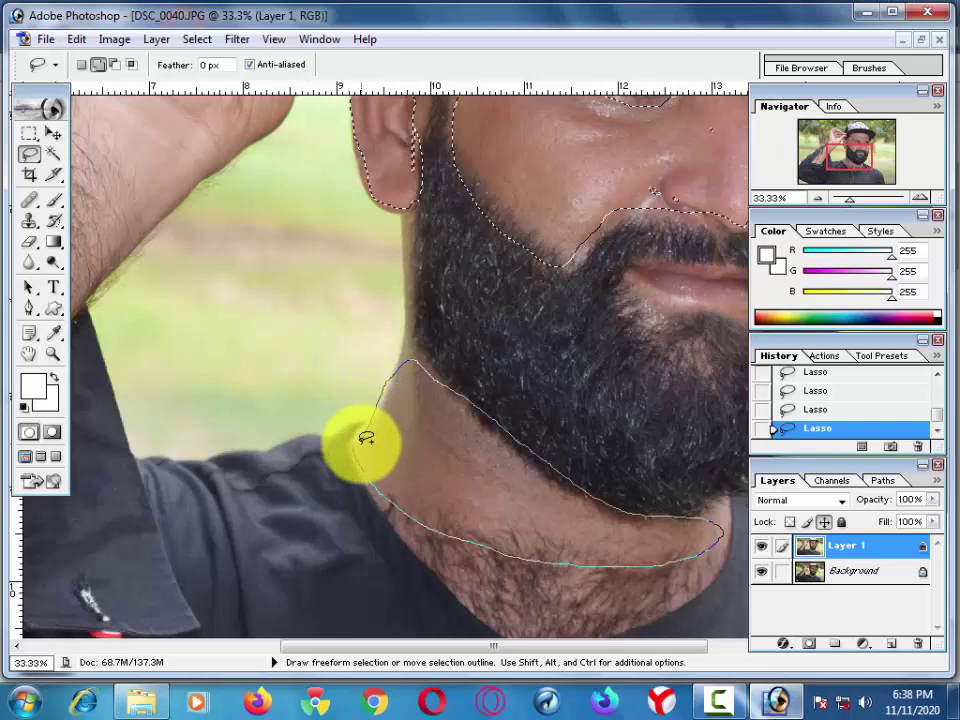
{"action": "left_click_drag", "start_coordinate": [251, 405], "coordinate": [546, 555]}
- Add the raised hand, fingers and forearm, then fit the whole photo on screen
{"action": "left_click_drag", "start_coordinate": [424, 396], "coordinate": [428, 561]}
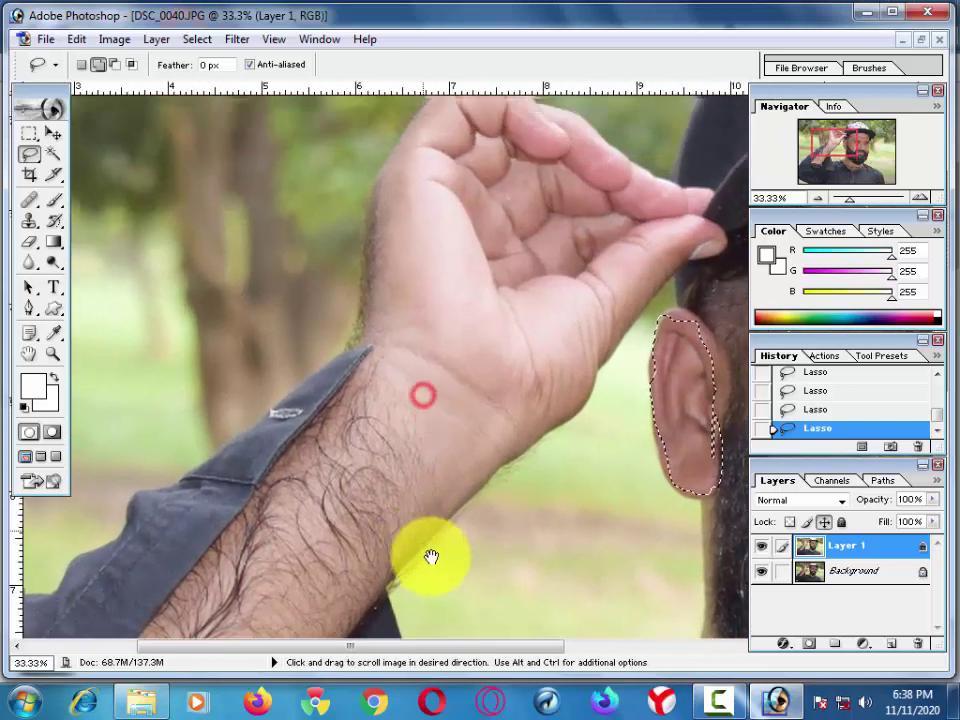
{"action": "mouse_move", "coordinate": [430, 184]}
{"action": "left_mouse_down"}
{"action": "mouse_move", "coordinate": [513, 140]}
{"action": "mouse_move", "coordinate": [635, 194]}
{"action": "mouse_move", "coordinate": [714, 259]}
{"action": "mouse_move", "coordinate": [675, 335]}
{"action": "mouse_move", "coordinate": [555, 483]}
{"action": "mouse_move", "coordinate": [504, 444]}
{"action": "mouse_move", "coordinate": [429, 324]}
{"action": "mouse_move", "coordinate": [405, 220]}
{"action": "mouse_move", "coordinate": [451, 217]}
{"action": "left_mouse_up"}
{"action": "left_click_drag", "start_coordinate": [420, 430], "coordinate": [477, 288]}
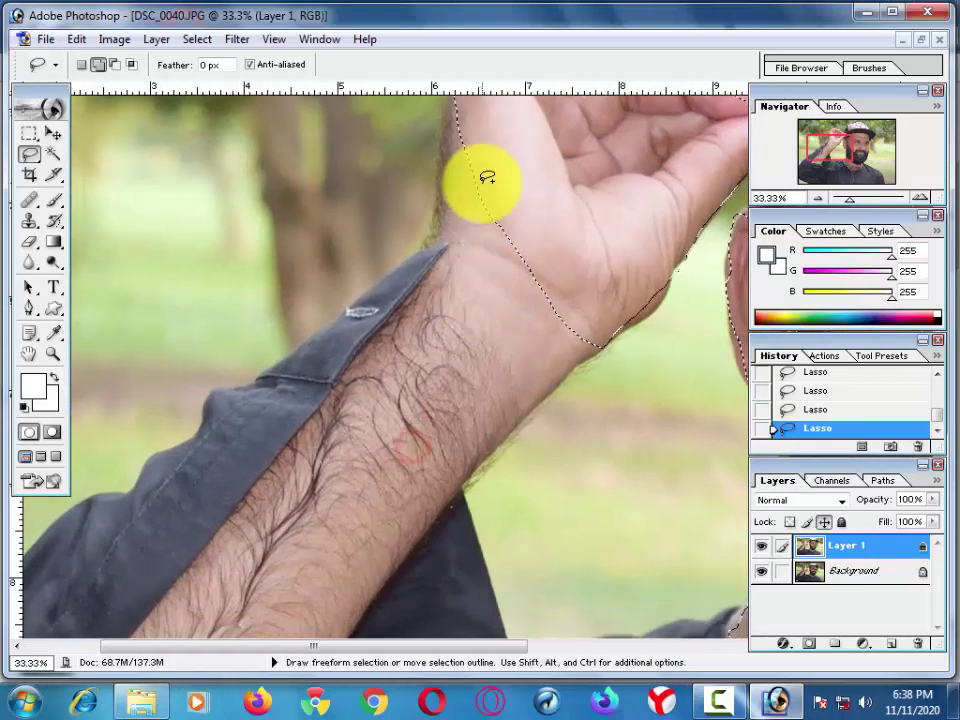
{"action": "mouse_move", "coordinate": [466, 144]}
{"action": "left_mouse_down"}
{"action": "mouse_move", "coordinate": [453, 226]}
{"action": "mouse_move", "coordinate": [386, 364]}
{"action": "mouse_move", "coordinate": [306, 461]}
{"action": "mouse_move", "coordinate": [386, 443]}
{"action": "mouse_move", "coordinate": [544, 380]}
{"action": "mouse_move", "coordinate": [574, 342]}
{"action": "mouse_move", "coordinate": [589, 229]}
{"action": "mouse_move", "coordinate": [491, 363]}
{"action": "mouse_move", "coordinate": [311, 553]}
{"action": "mouse_move", "coordinate": [236, 556]}
{"action": "mouse_move", "coordinate": [170, 535]}
{"action": "mouse_move", "coordinate": [184, 495]}
{"action": "mouse_move", "coordinate": [335, 297]}
{"action": "mouse_move", "coordinate": [407, 253]}
{"action": "left_mouse_up"}
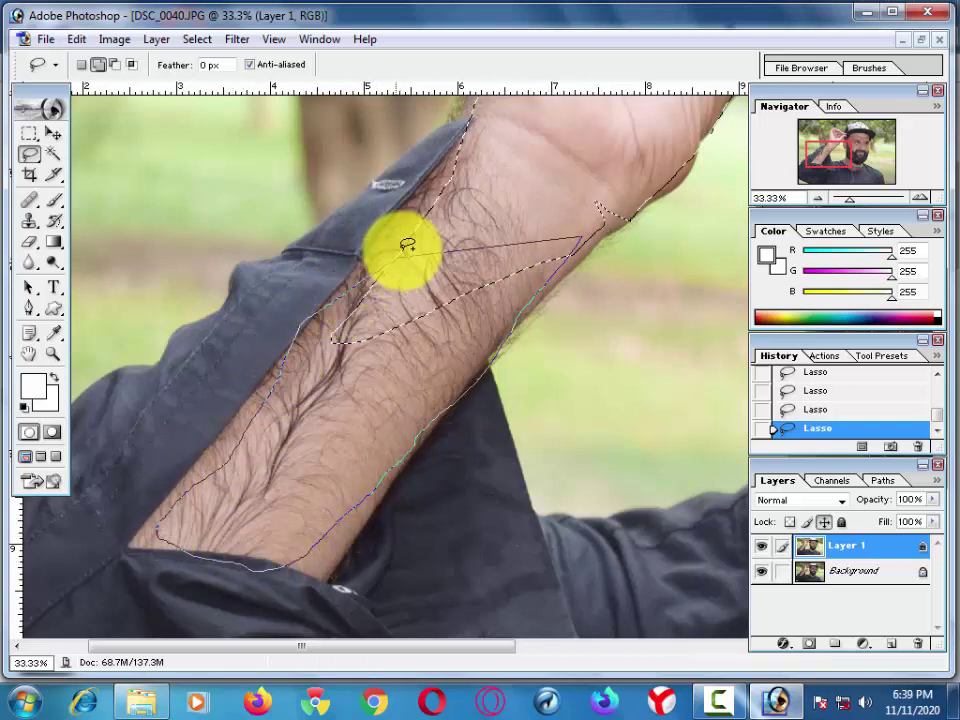
{"action": "key", "text": "ctrl+minus"}
{"action": "key", "text": "ctrl+minus"}
{"action": "key", "text": "ctrl+minus"}
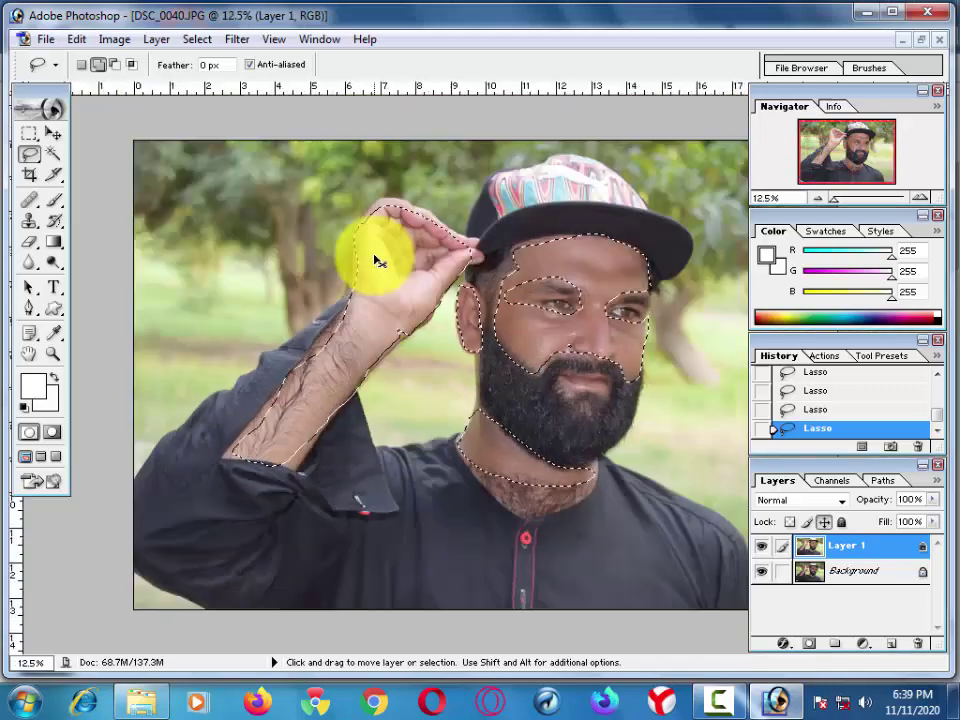
{"action": "key", "text": "ctrl+0"}
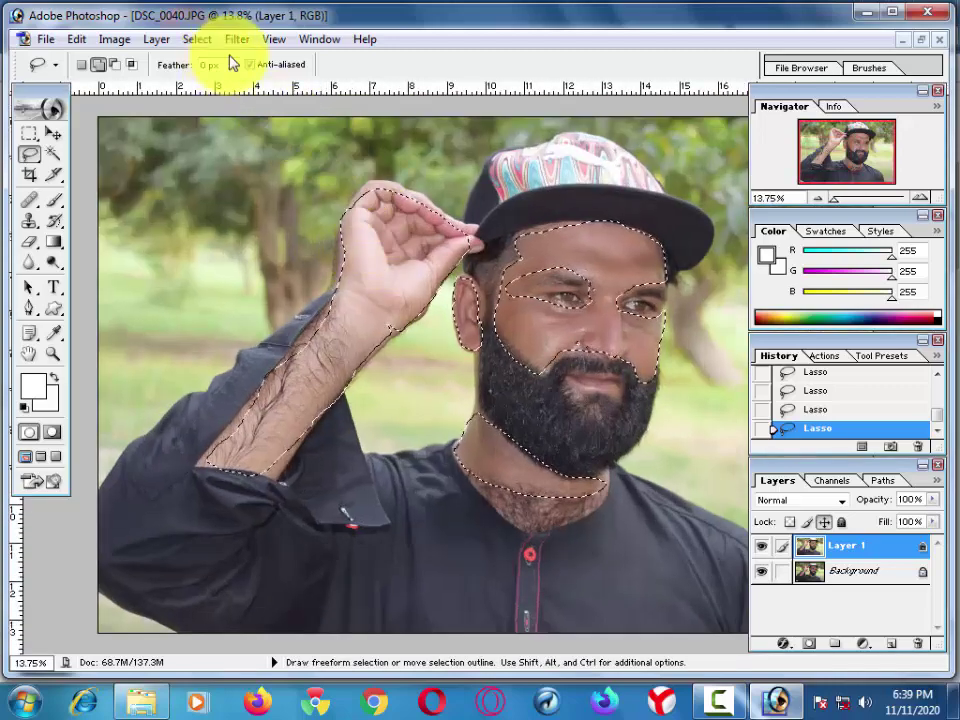
- Apply Noiseware Professional (Luminance 70%, Color 80%) twice to the selected skin
{"action": "left_click", "coordinate": [237, 39]}
{"action": "mouse_move", "coordinate": [289, 475]}
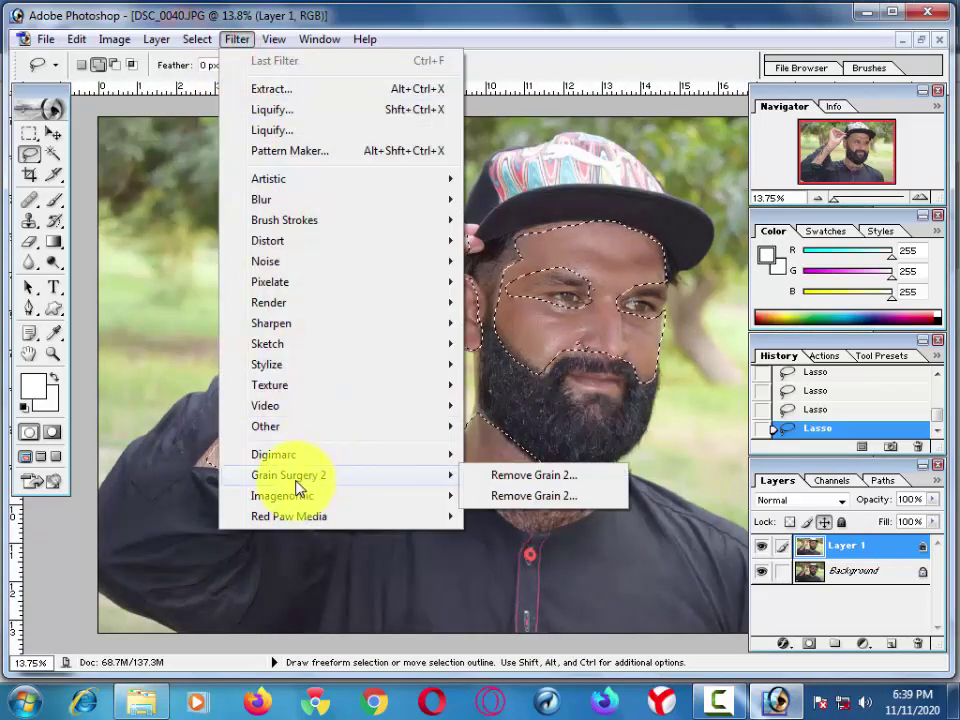
{"action": "mouse_move", "coordinate": [282, 496]}
{"action": "left_click", "coordinate": [538, 503]}
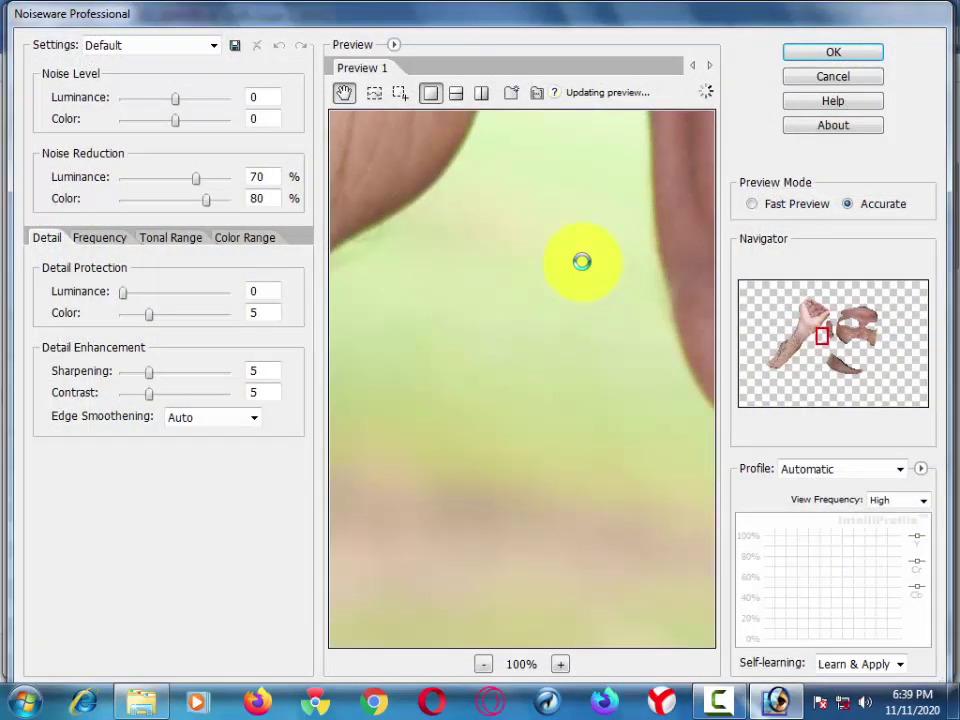
{"action": "key", "text": "Return"}
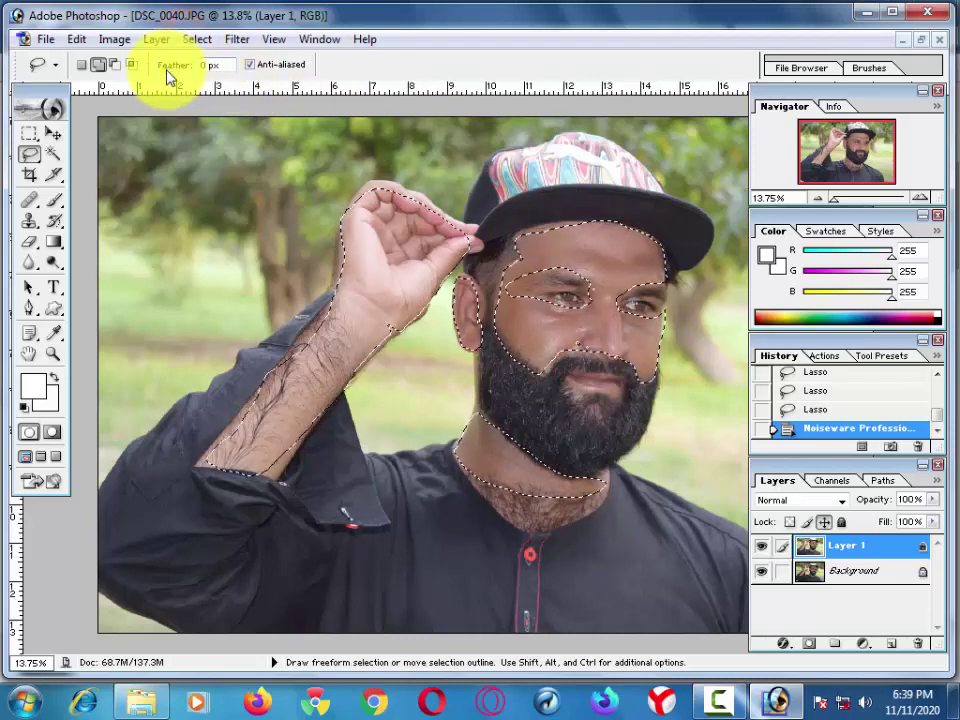
{"action": "left_click", "coordinate": [234, 39]}
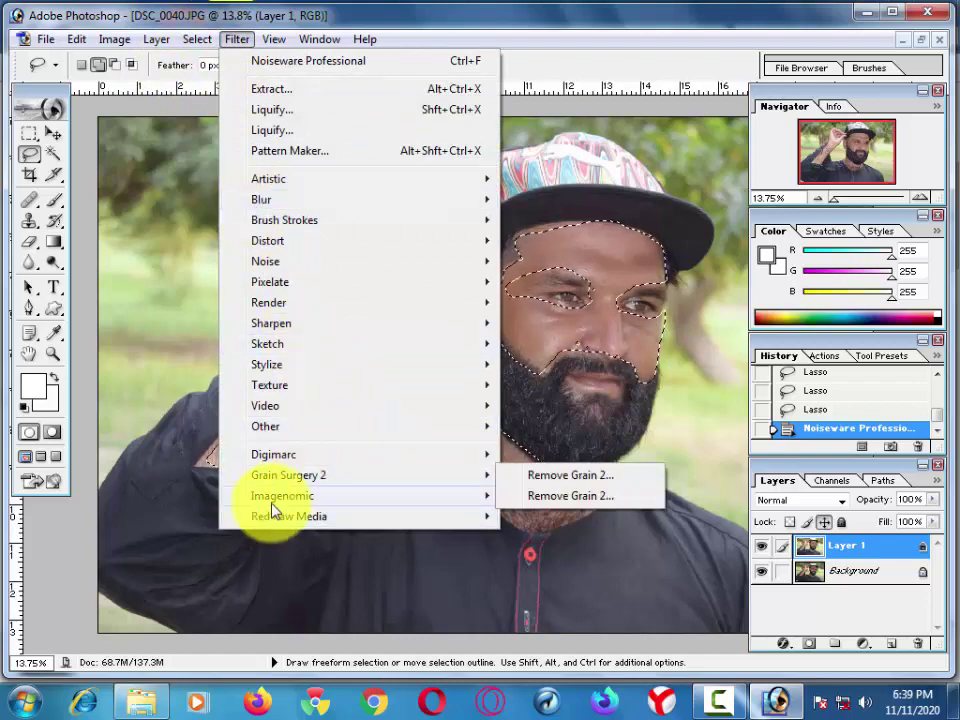
{"action": "left_click", "coordinate": [630, 518]}
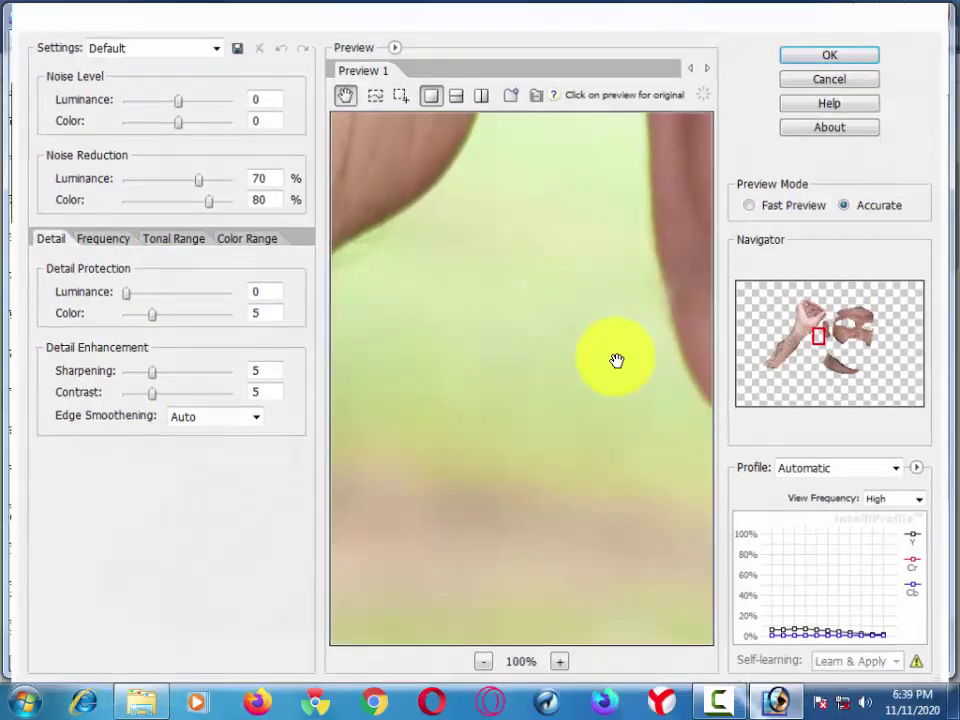
{"action": "key", "text": "Return"}
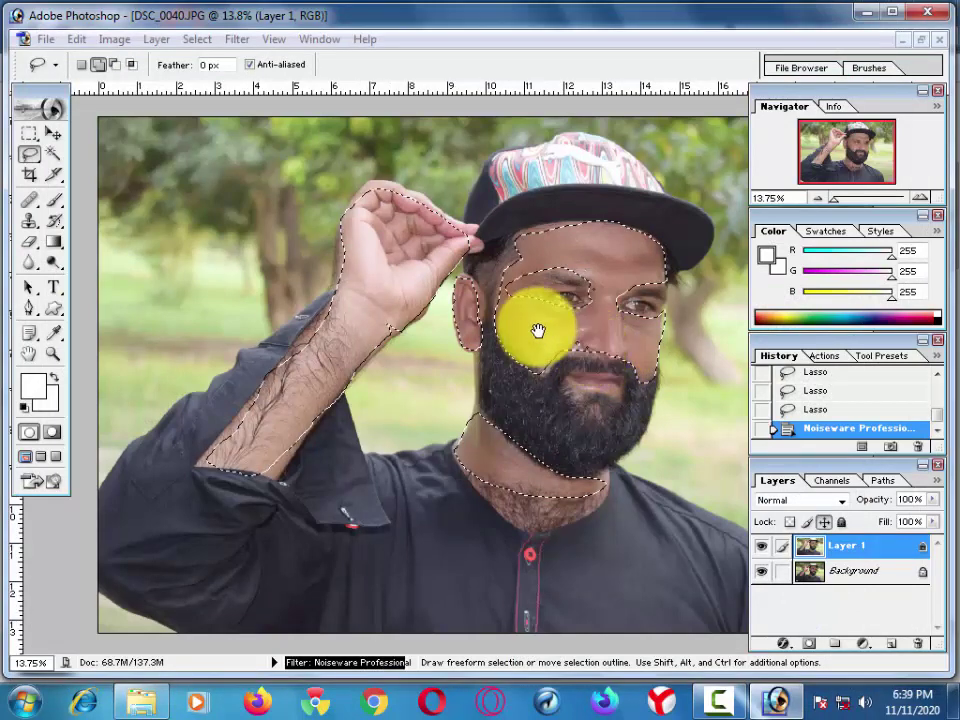
{"action": "key", "text": "ctrl+f"}
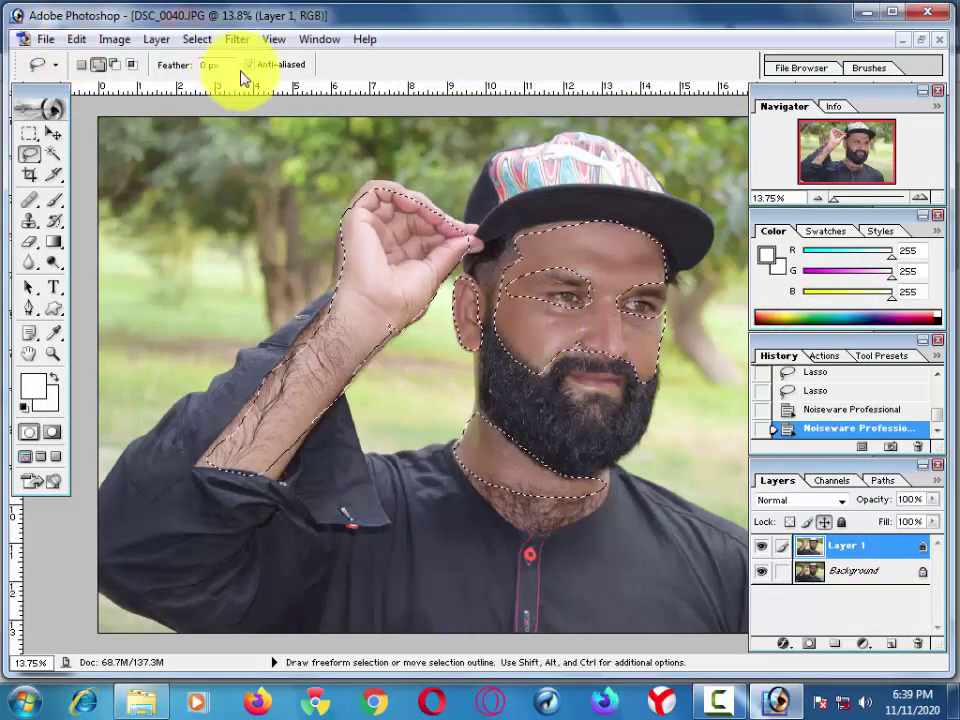
- Run Imagenomic Portraiture twice on the selected face and hand skin
{"action": "left_click", "coordinate": [193, 42]}
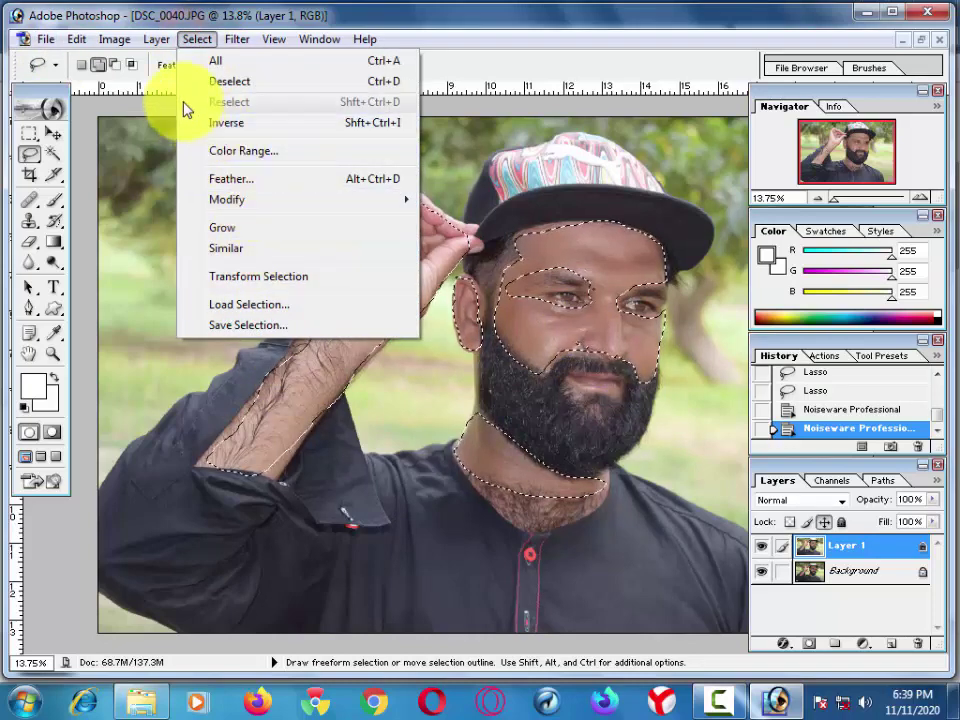
{"action": "left_click", "coordinate": [305, 495]}
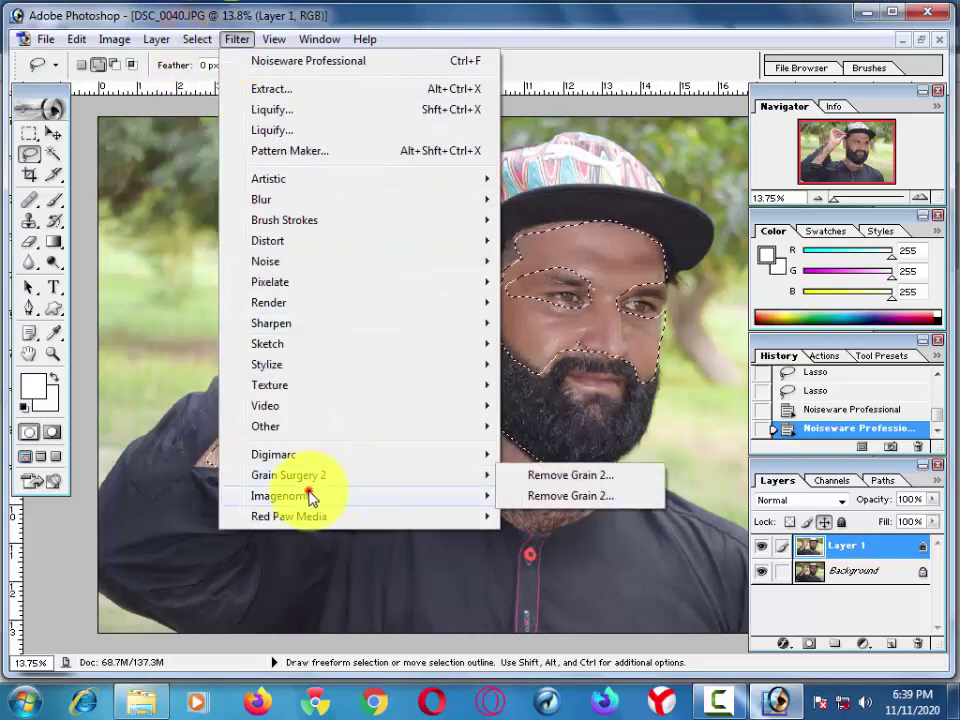
{"action": "left_click", "coordinate": [548, 598]}
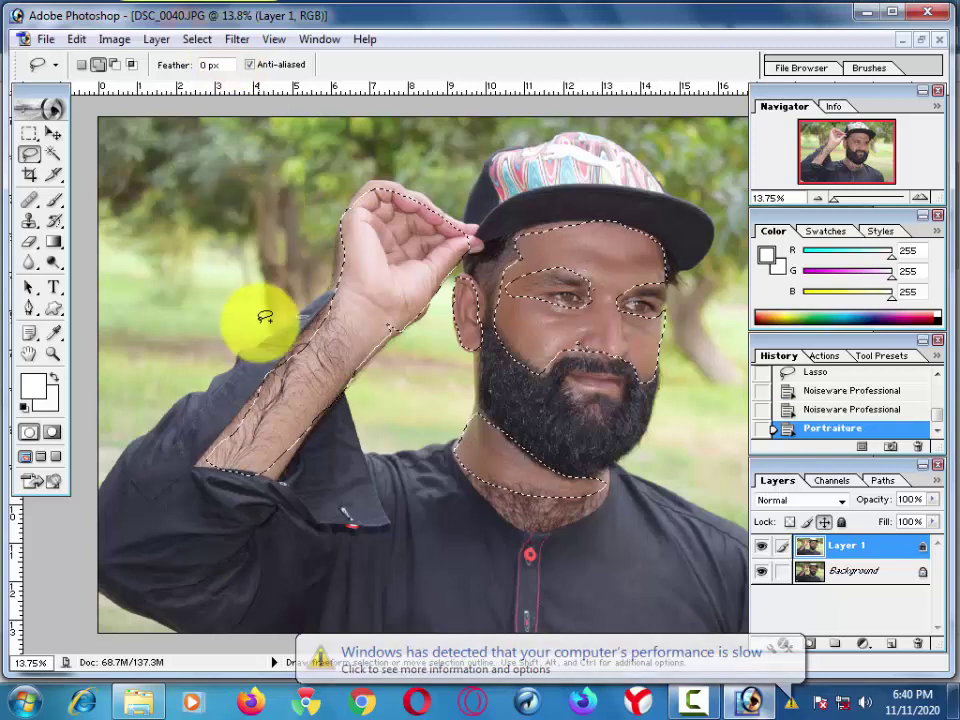
{"action": "left_click", "coordinate": [234, 39]}
{"action": "mouse_move", "coordinate": [282, 495]}
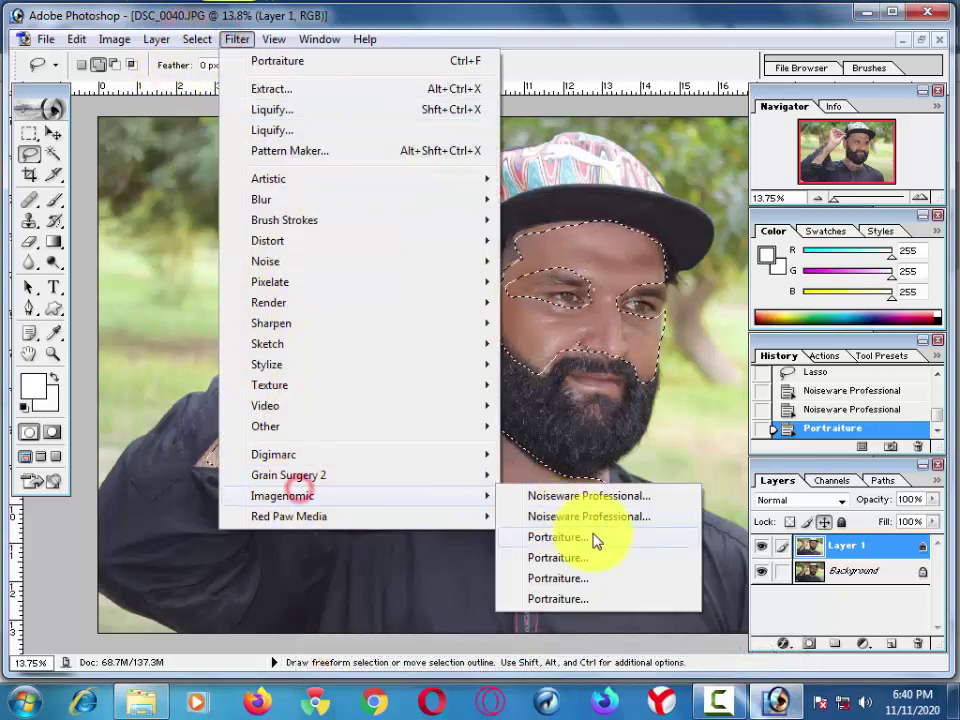
{"action": "left_click", "coordinate": [573, 579]}
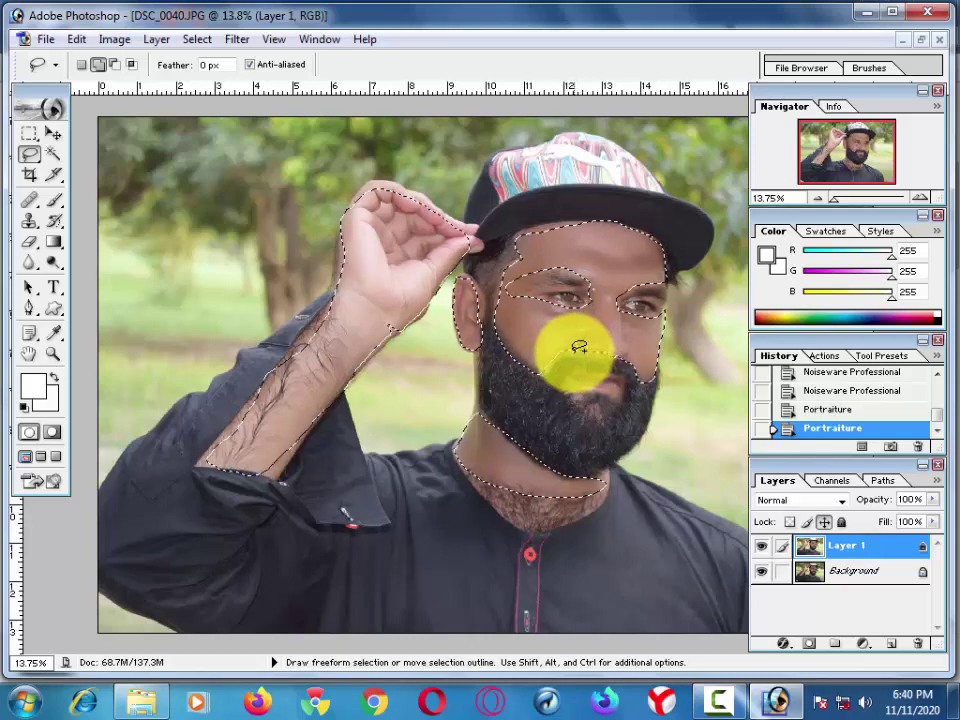
- Deselect, then toggle Layer 1's visibility up close to compare the smoothed face with the original
{"action": "key", "text": "ctrl+d"}
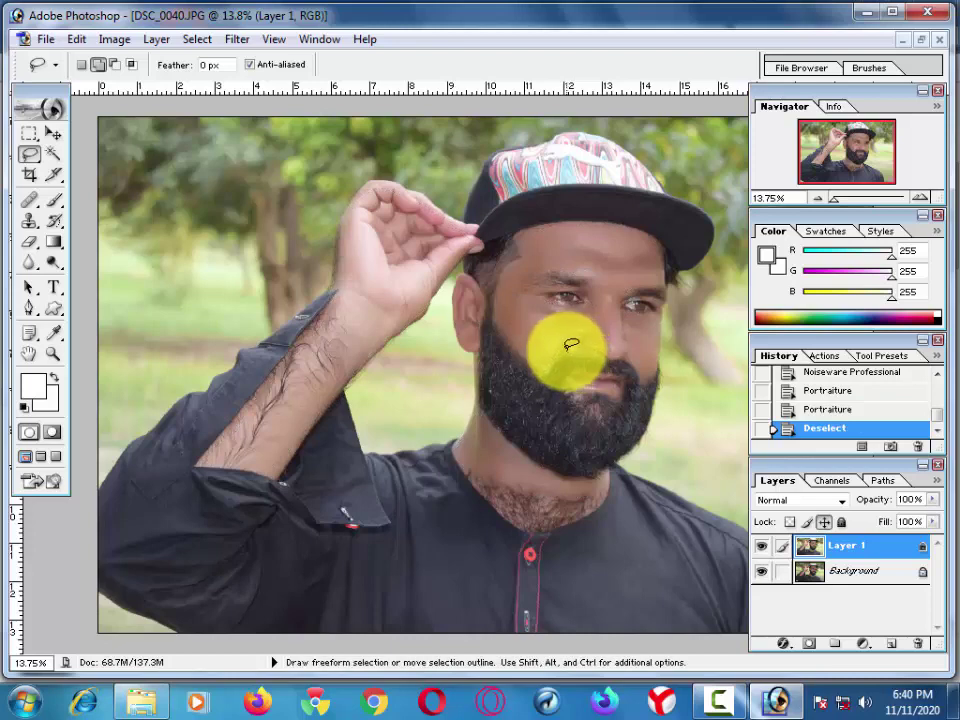
{"action": "key", "text": "ctrl+plus"}
{"action": "key", "text": "ctrl+plus"}
{"action": "mouse_move", "coordinate": [521, 296]}
{"action": "left_mouse_down"}
{"action": "mouse_move", "coordinate": [388, 383]}
{"action": "mouse_move", "coordinate": [253, 371]}
{"action": "left_mouse_up"}
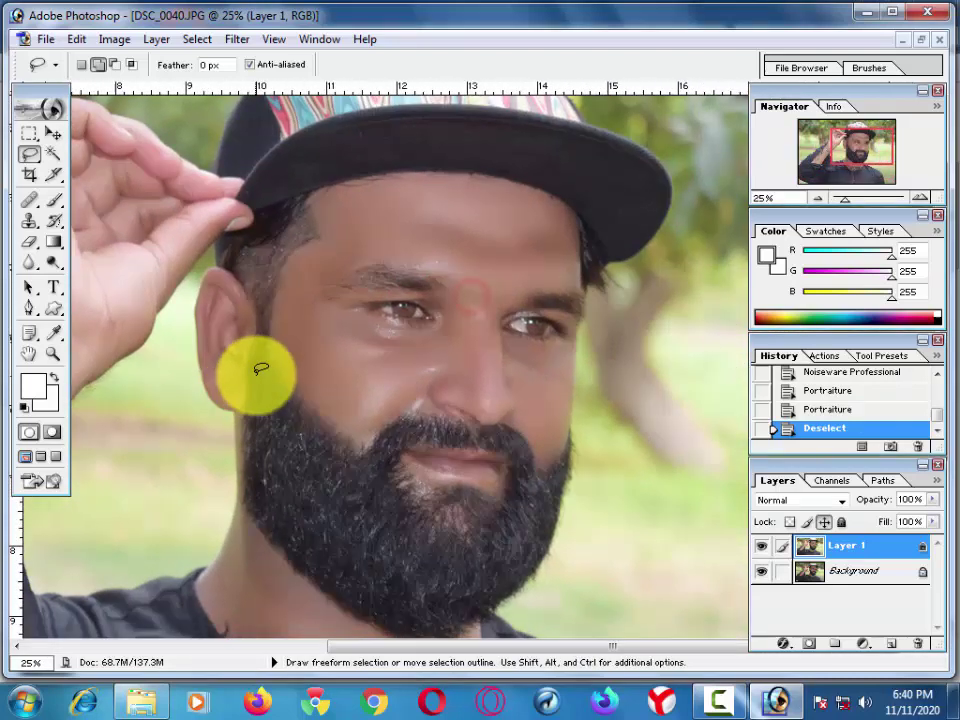
{"action": "left_click", "coordinate": [764, 547]}
{"action": "left_click", "coordinate": [765, 549]}
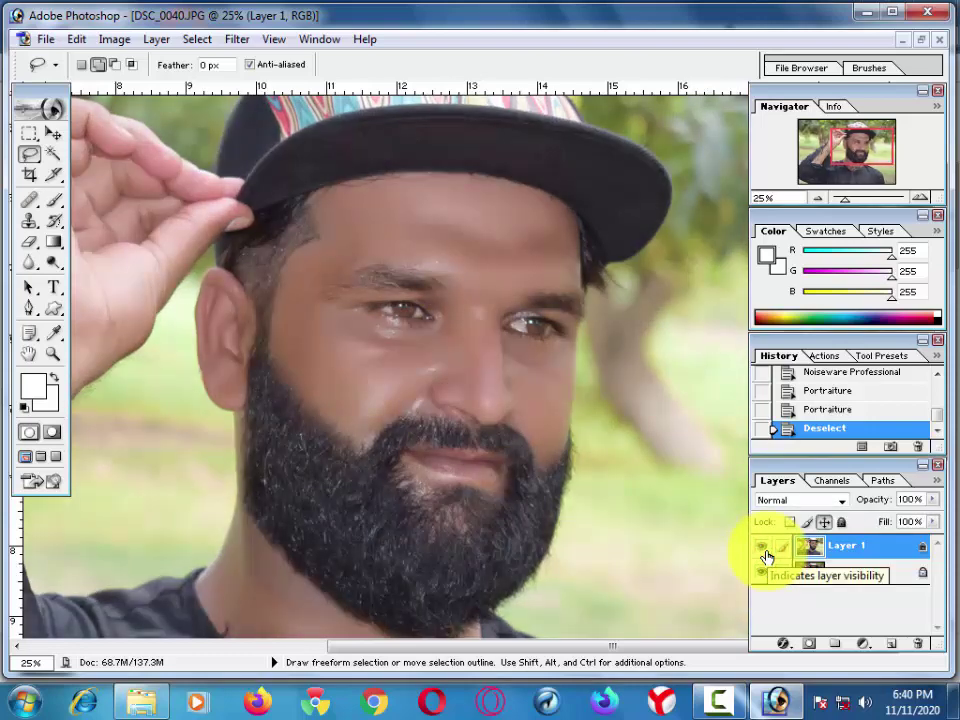
{"action": "left_click", "coordinate": [764, 548]}
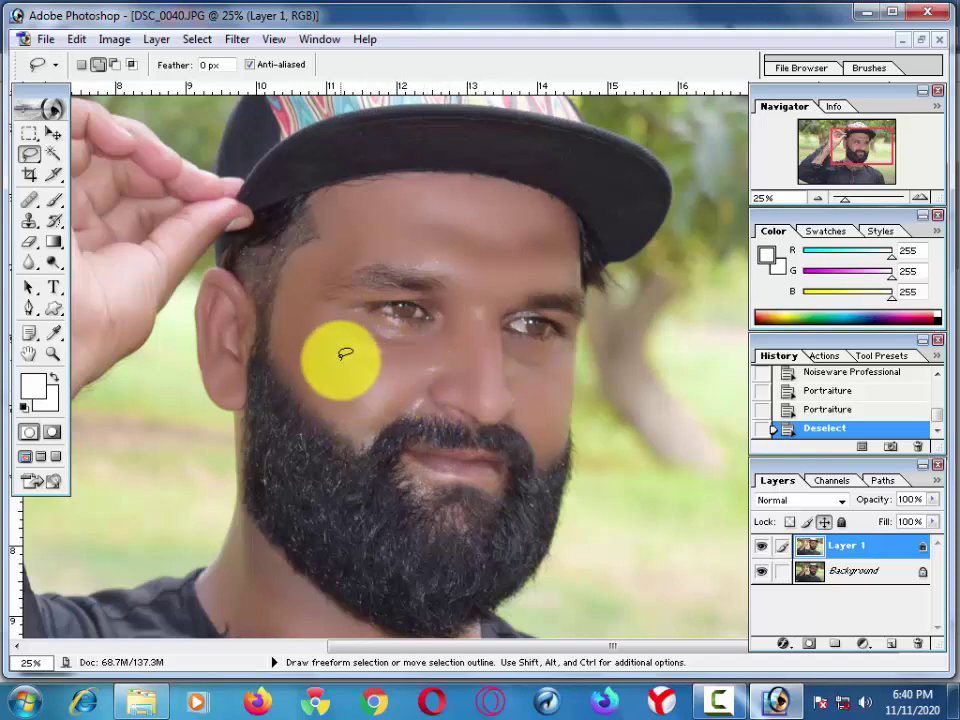
{"action": "key", "text": "ctrl+plus"}
{"action": "key", "text": "ctrl+plus"}
{"action": "left_click_drag", "start_coordinate": [264, 332], "coordinate": [432, 386]}
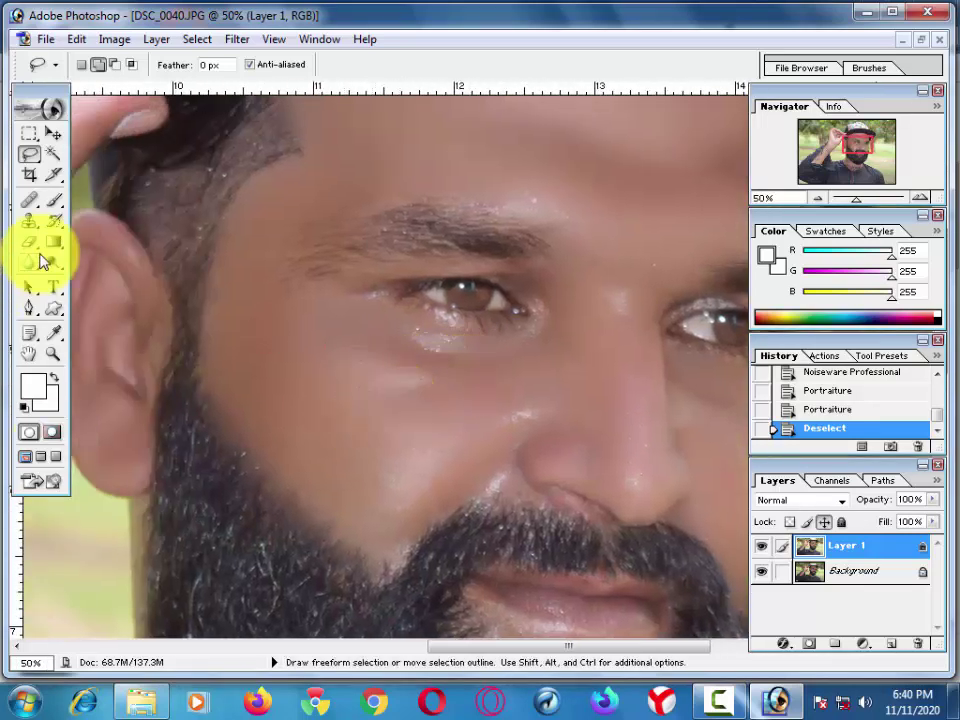
- Heal the cheek blemishes with a 75-px Healing Brush sampled from clean cheek skin
{"action": "left_click", "coordinate": [28, 202]}
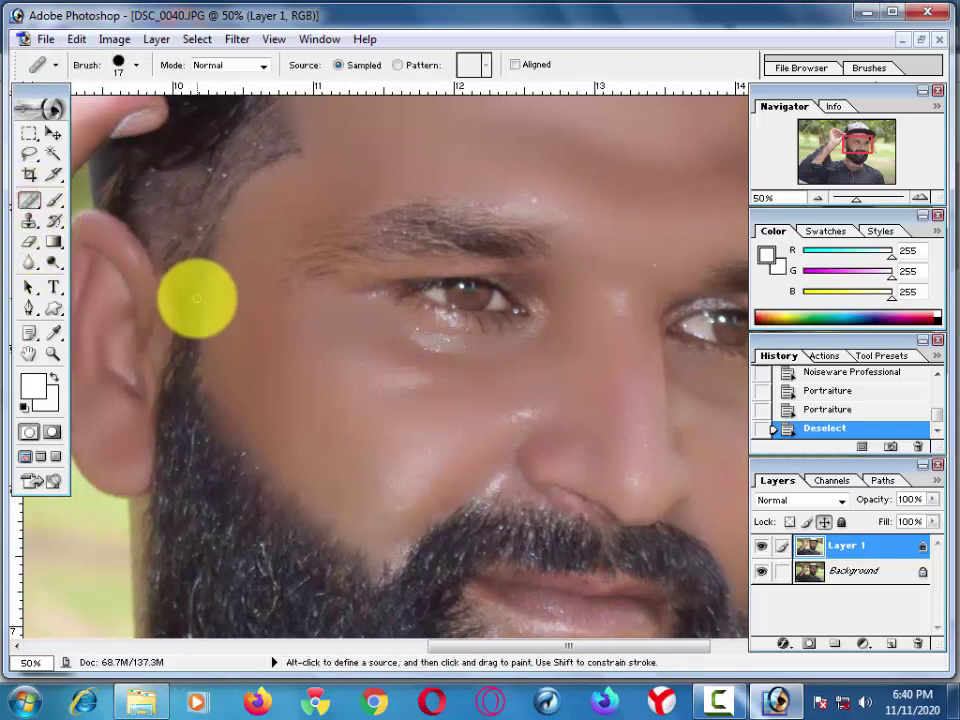
{"action": "left_click", "coordinate": [271, 405], "text": "alt"}
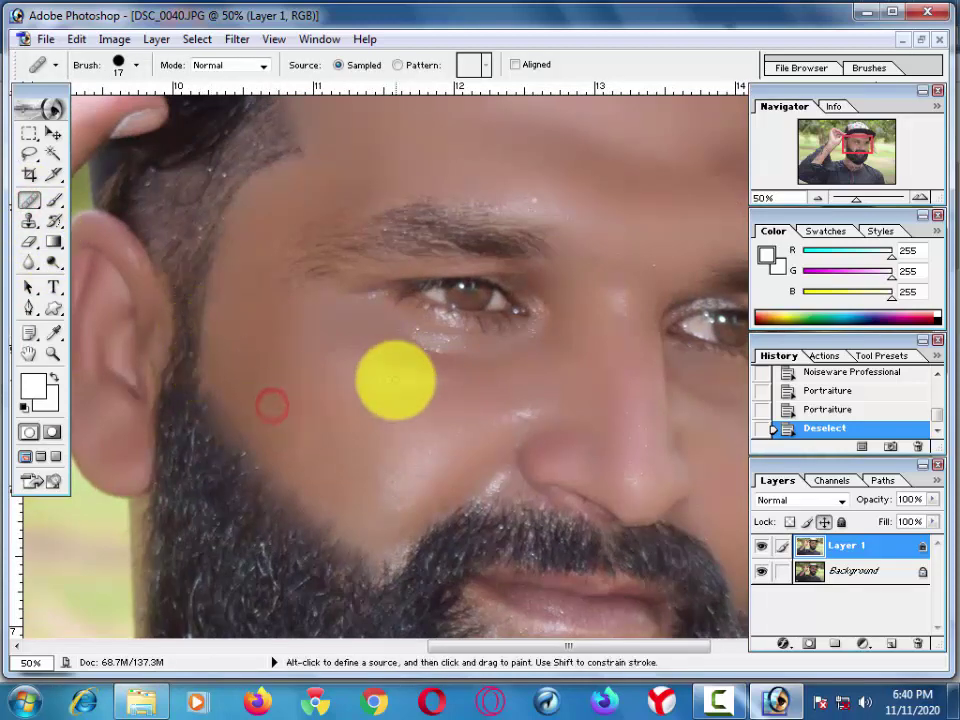
{"action": "right_click", "coordinate": [395, 380]}
{"action": "left_click", "coordinate": [480, 407]}
{"action": "left_click", "coordinate": [379, 377]}
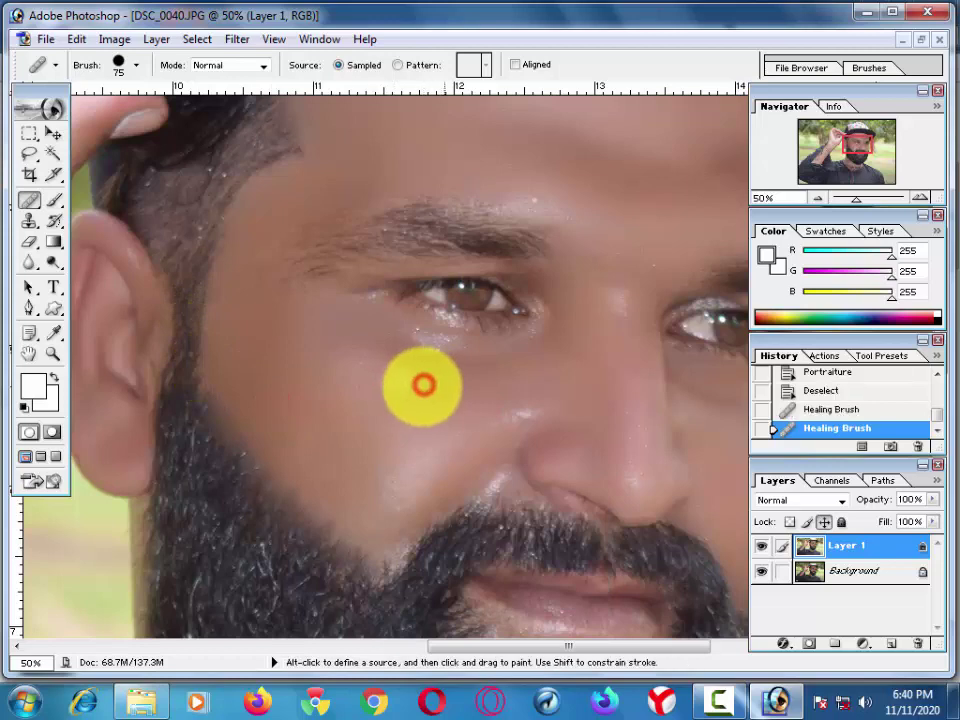
{"action": "left_click", "coordinate": [414, 386]}
{"action": "left_click", "coordinate": [398, 367]}
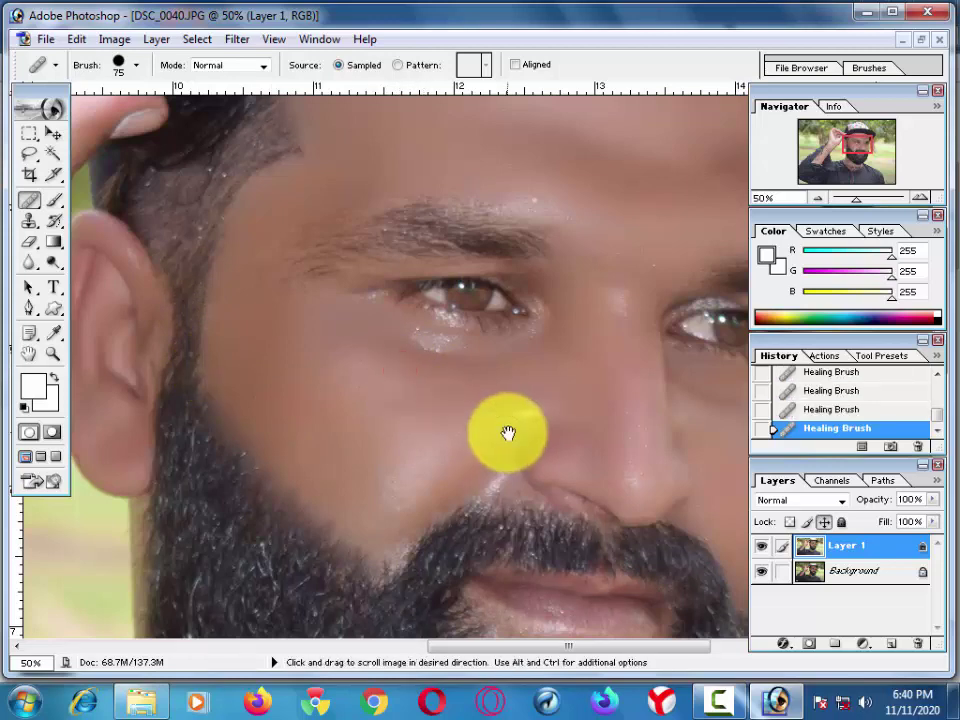
- Pan across the face and zoom out to 16.7% to review the retouch
{"action": "mouse_move", "coordinate": [508, 432]}
{"action": "left_mouse_down"}
{"action": "mouse_move", "coordinate": [375, 435]}
{"action": "mouse_move", "coordinate": [388, 167]}
{"action": "mouse_move", "coordinate": [388, 293]}
{"action": "left_mouse_up"}
{"action": "left_click_drag", "start_coordinate": [343, 220], "coordinate": [303, 114]}
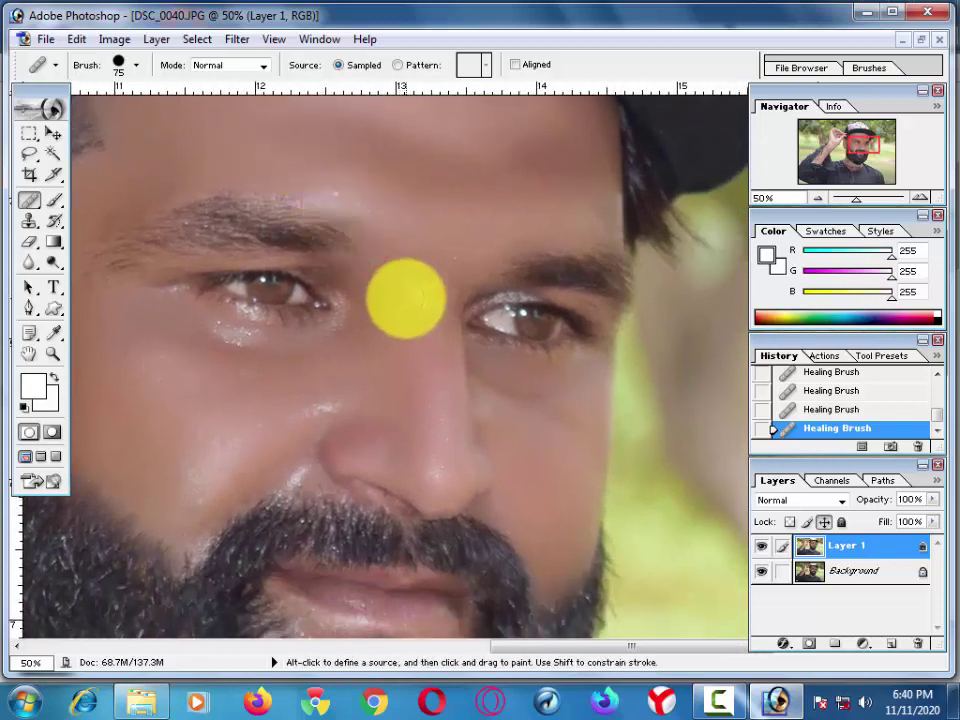
{"action": "key", "text": "ctrl"}
{"action": "key", "text": "ctrl+minus"}
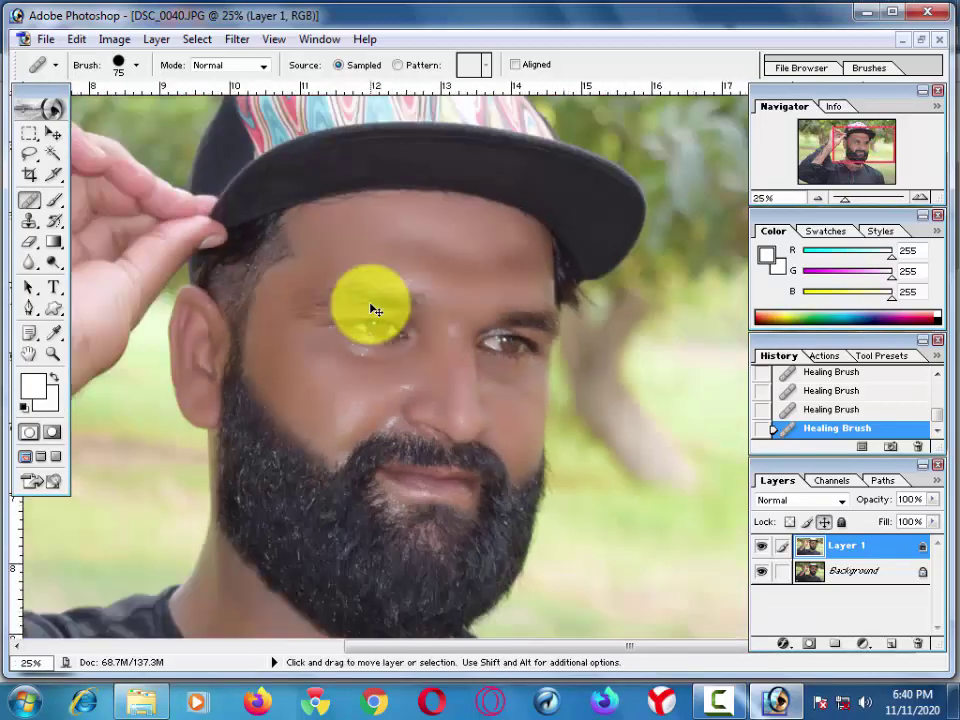
{"action": "left_click_drag", "start_coordinate": [351, 411], "coordinate": [423, 392]}
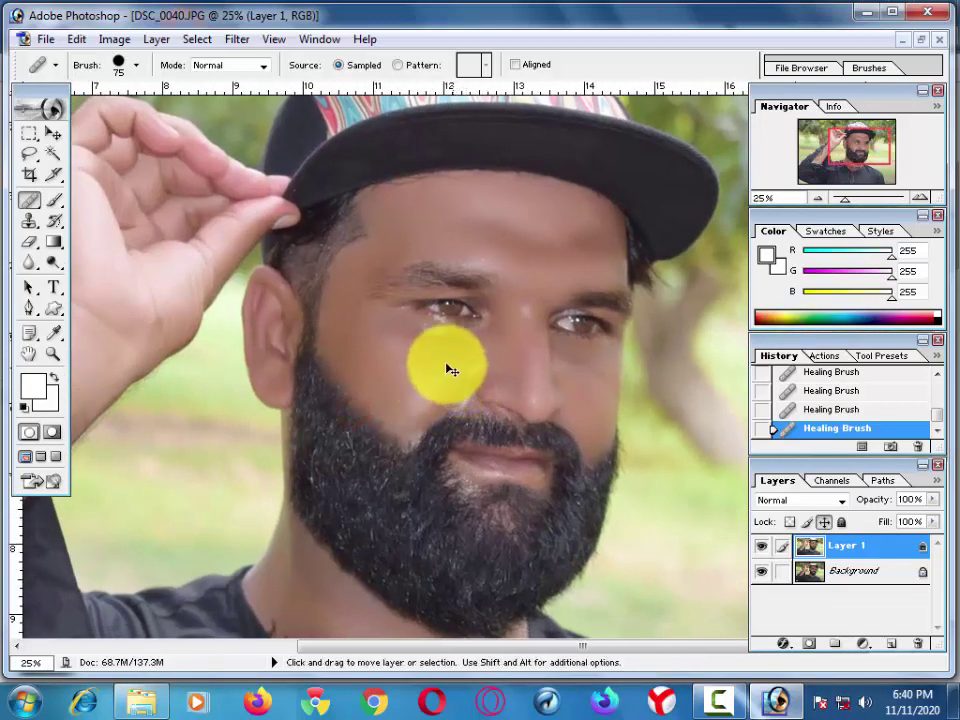
{"action": "key", "text": "ctrl+minus"}
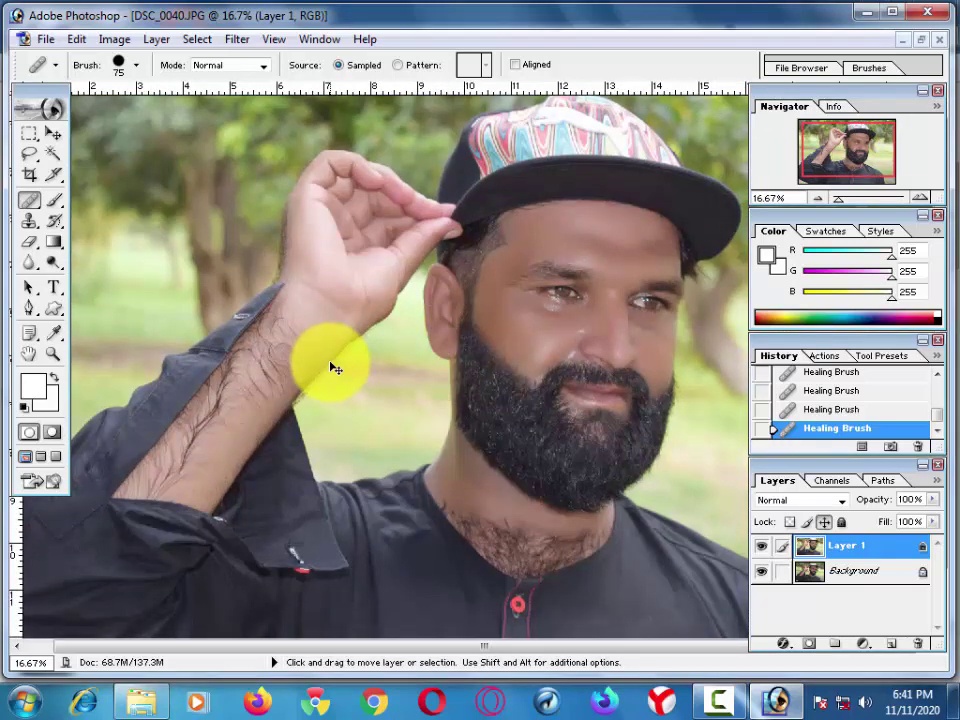
- Make a Layer 1 copy and give its Yellows Hue -14, Saturation +35, Lightness -16
{"action": "key", "text": "ctrl+minus"}
{"action": "key", "text": "ctrl+j"}
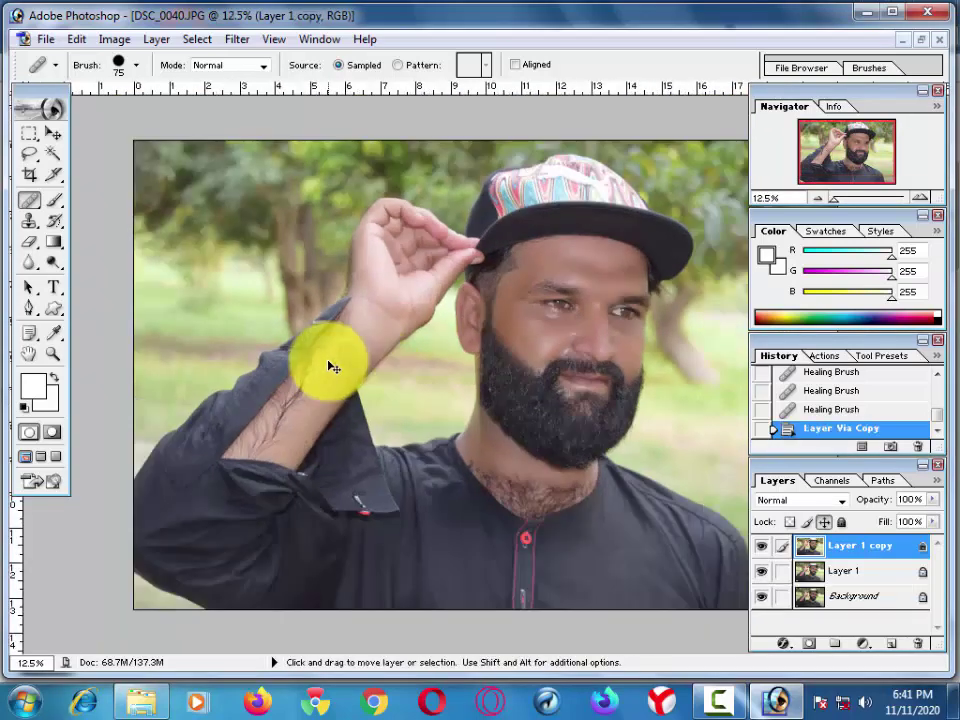
{"action": "key", "text": "ctrl+u"}
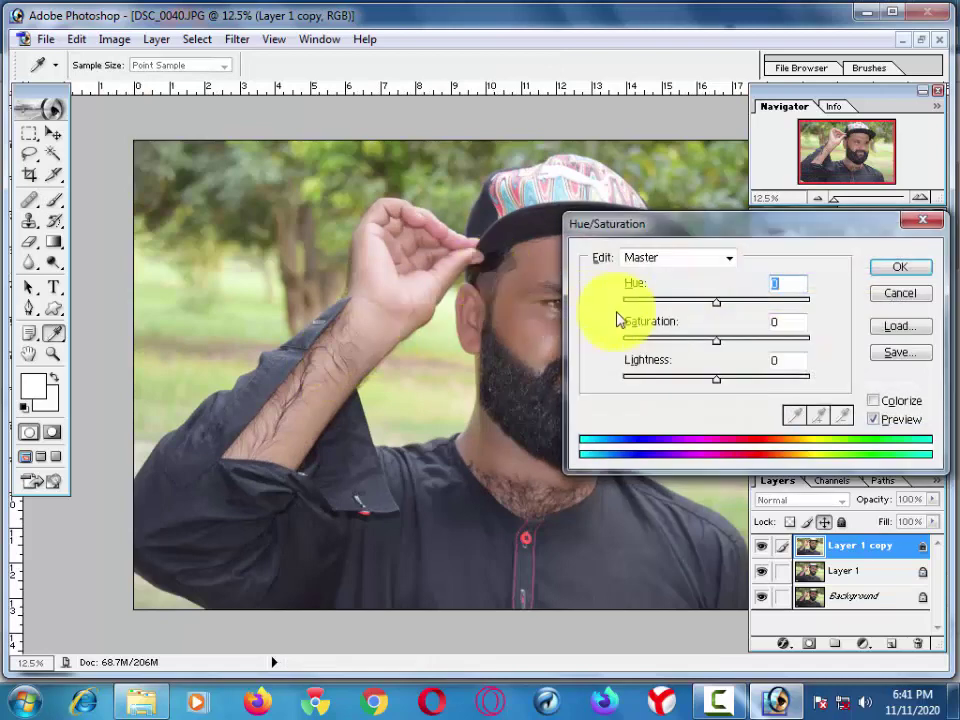
{"action": "left_click", "coordinate": [650, 260]}
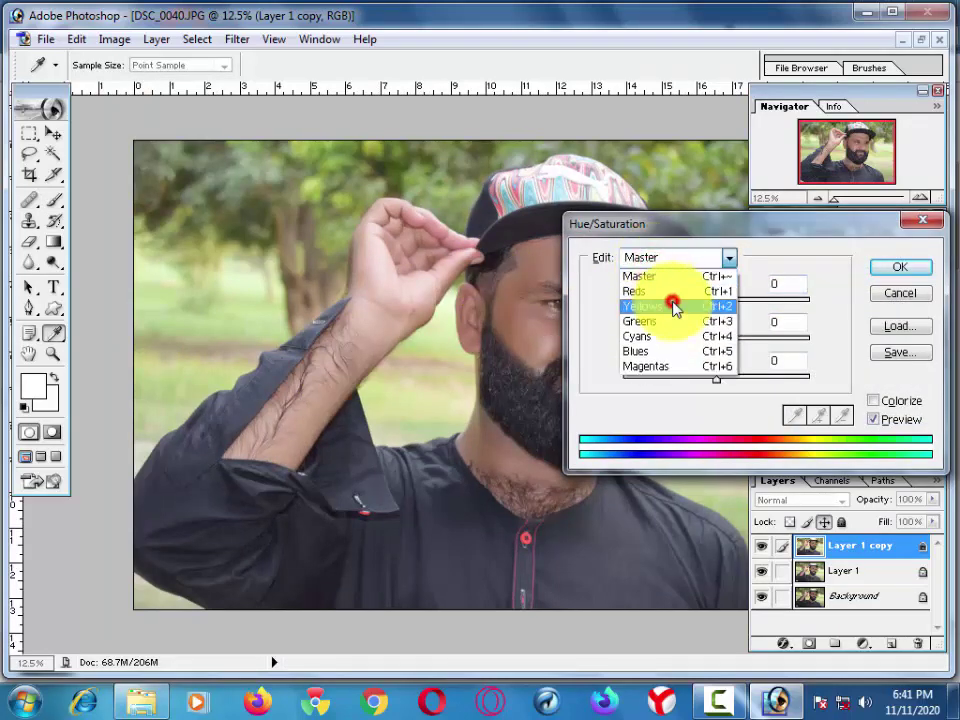
{"action": "left_click", "coordinate": [670, 301]}
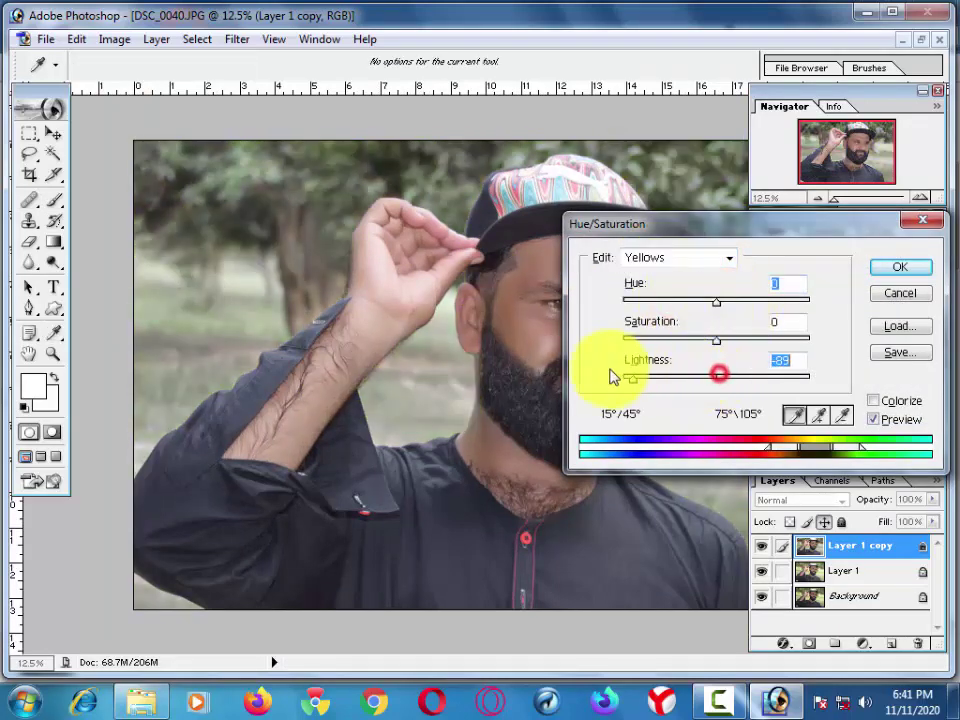
{"action": "mouse_move", "coordinate": [718, 380]}
{"action": "left_mouse_down"}
{"action": "mouse_move", "coordinate": [744, 382]}
{"action": "mouse_move", "coordinate": [704, 404]}
{"action": "left_mouse_up"}
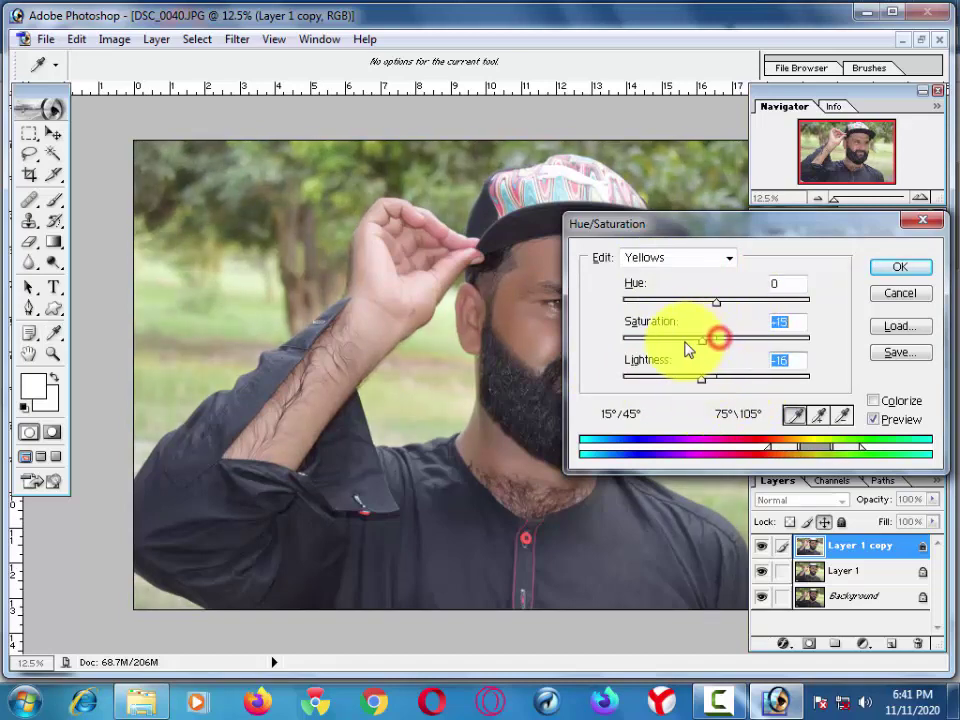
{"action": "left_click_drag", "start_coordinate": [703, 338], "coordinate": [762, 341]}
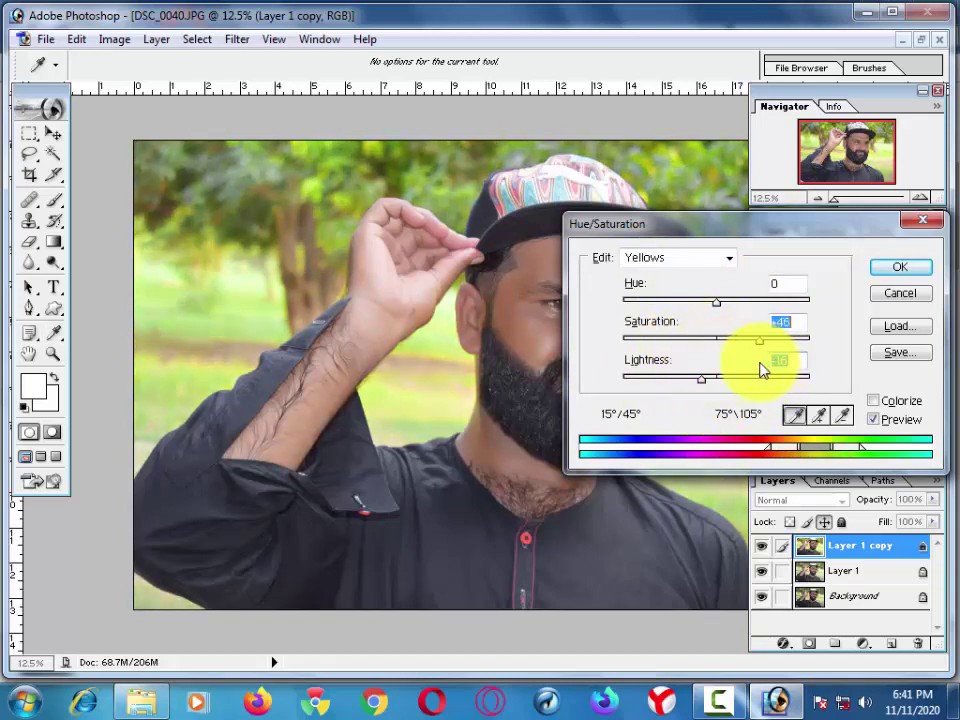
{"action": "left_click_drag", "start_coordinate": [744, 340], "coordinate": [750, 345]}
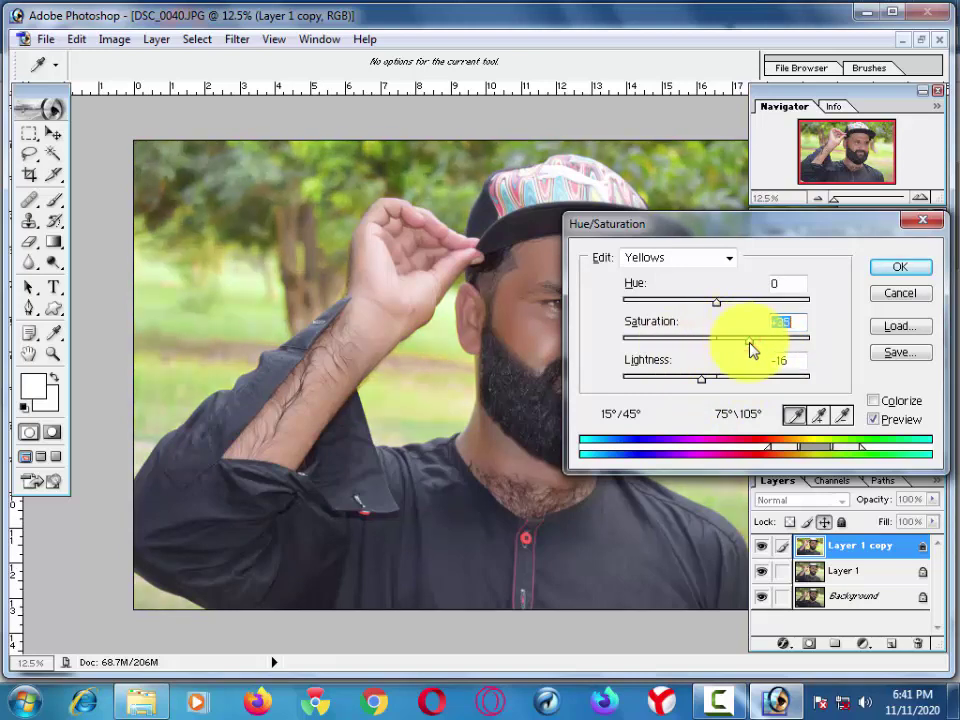
{"action": "left_click_drag", "start_coordinate": [716, 301], "coordinate": [703, 303]}
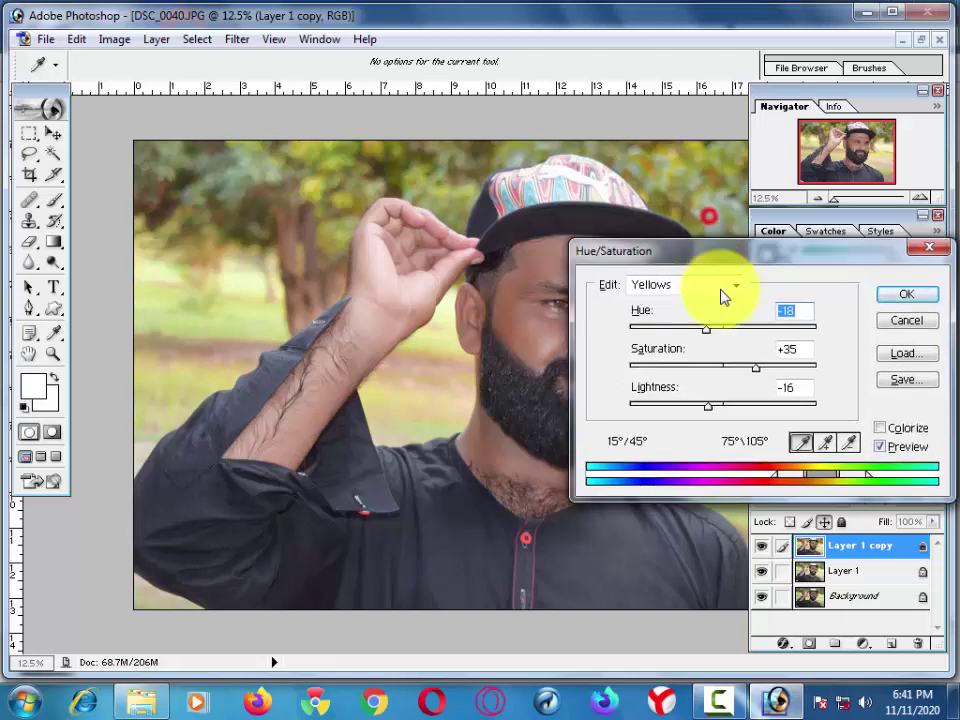
{"action": "left_click_drag", "start_coordinate": [710, 228], "coordinate": [813, 378]}
{"action": "mouse_move", "coordinate": [819, 453]}
{"action": "left_mouse_down"}
{"action": "mouse_move", "coordinate": [927, 464]}
{"action": "mouse_move", "coordinate": [811, 456]}
{"action": "left_mouse_up"}
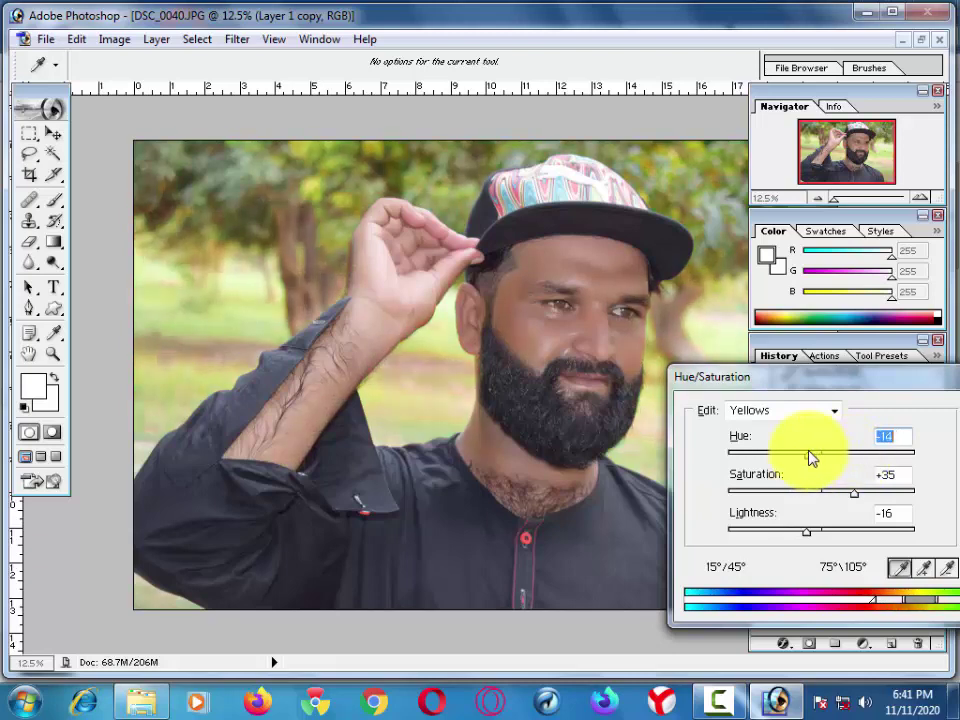
{"action": "key", "text": "Return"}
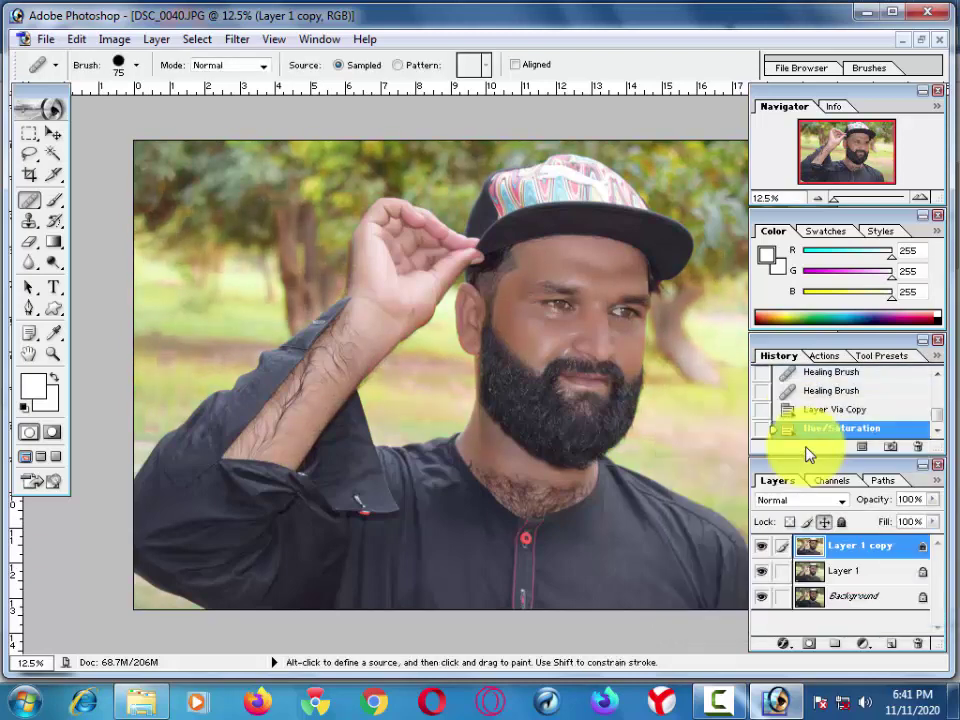
- Zoom in on the face and erase the correction over the forehead and cheek with a 104 px Eraser
{"action": "key", "text": "ctrl+plus"}
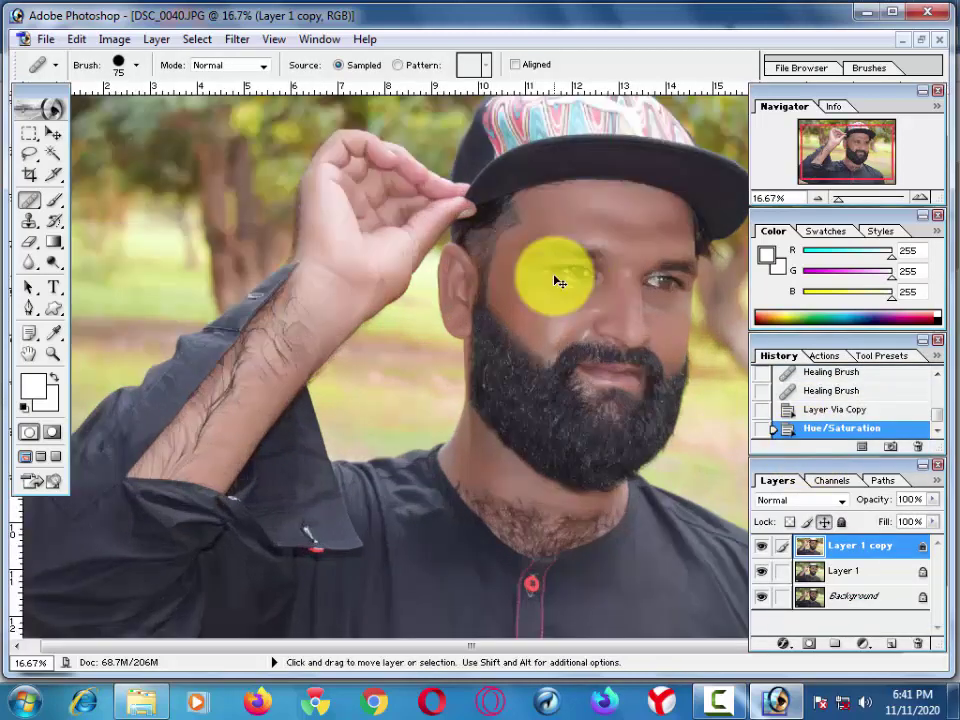
{"action": "key", "text": "ctrl+plus"}
{"action": "left_click_drag", "start_coordinate": [546, 261], "coordinate": [345, 414]}
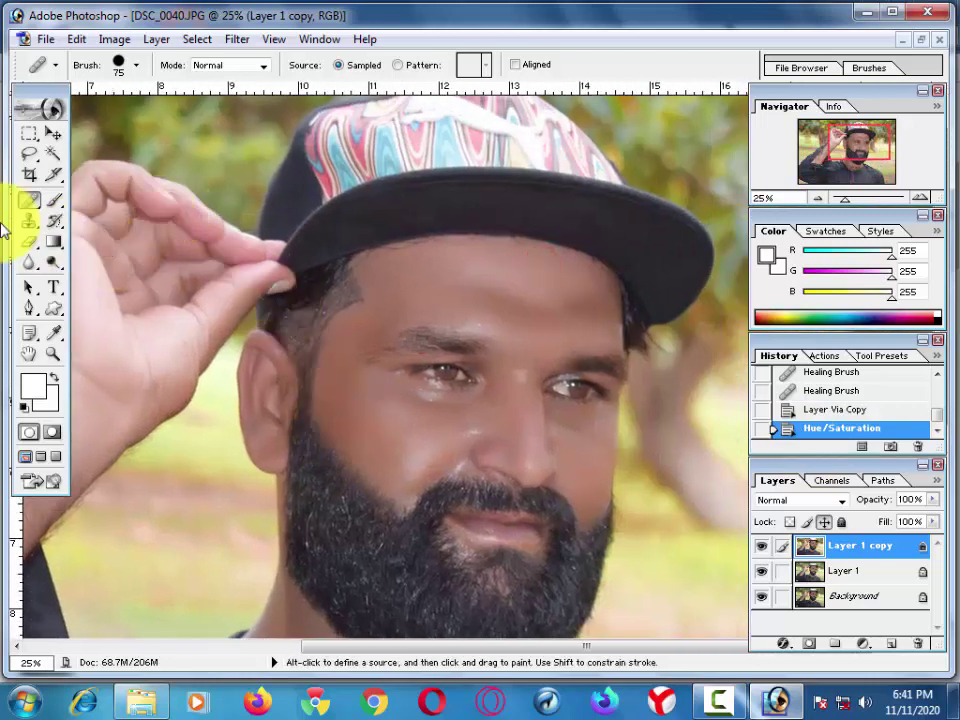
{"action": "left_click", "coordinate": [30, 242]}
{"action": "left_click", "coordinate": [465, 280]}
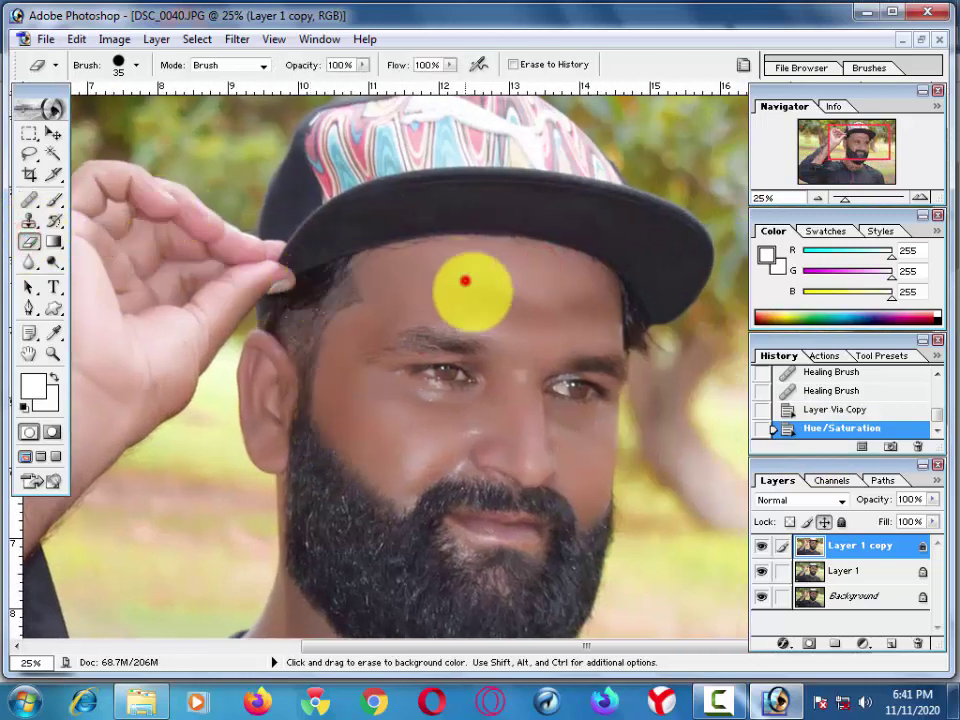
{"action": "right_click", "coordinate": [478, 308]}
{"action": "left_click", "coordinate": [435, 347]}
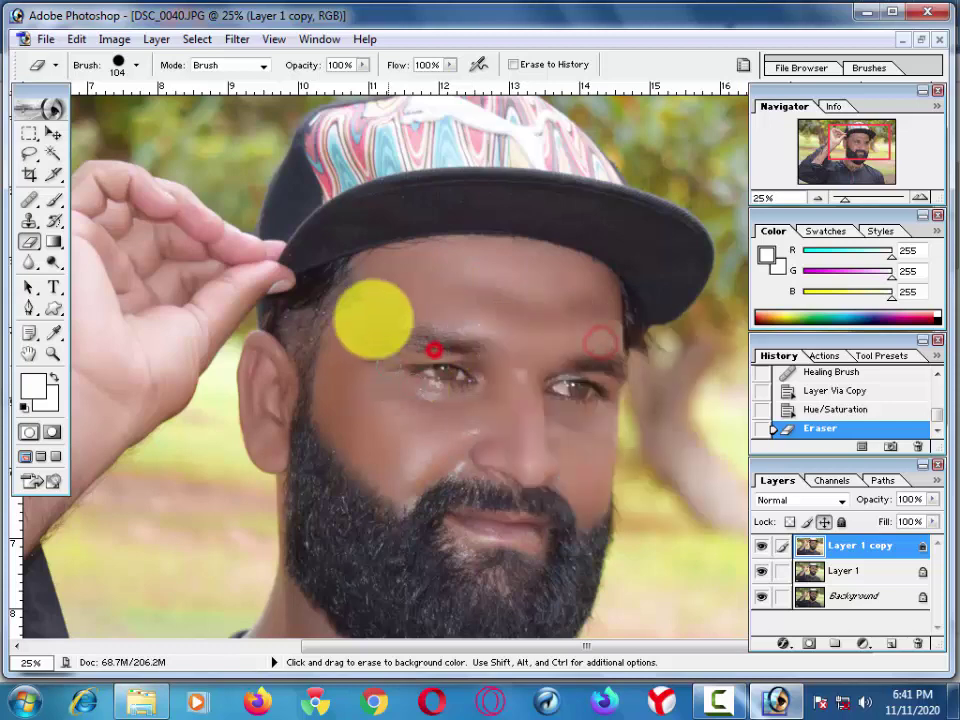
{"action": "left_click_drag", "start_coordinate": [356, 407], "coordinate": [380, 410]}
- With a 188 px Eraser, remove the correction over forehead, cheek, nose, mouth and eye area
{"action": "right_click", "coordinate": [385, 410]}
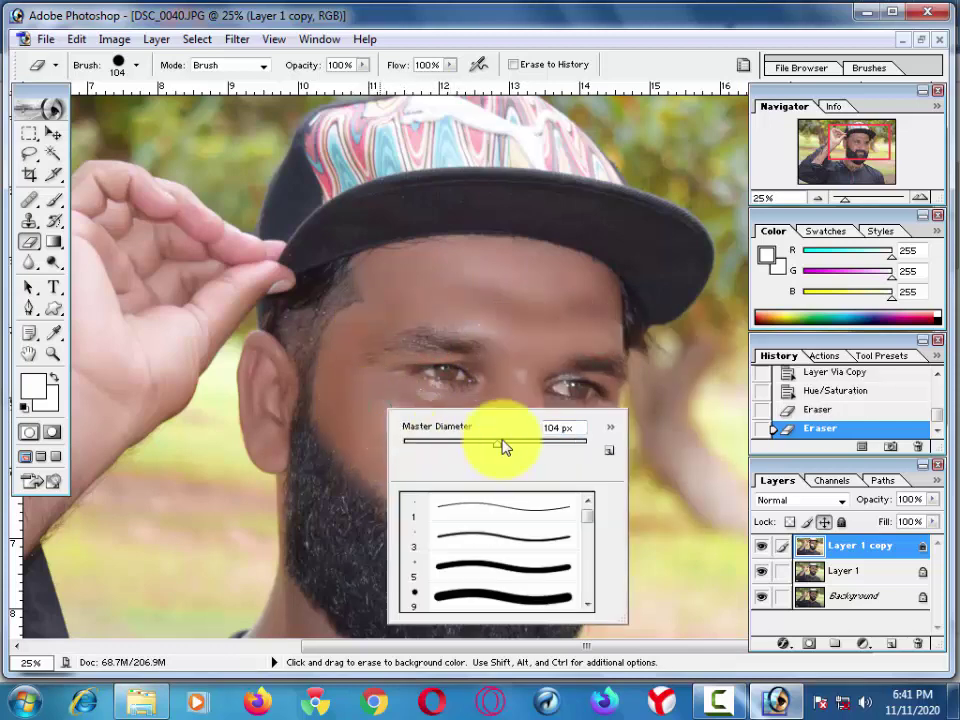
{"action": "left_click", "coordinate": [528, 287]}
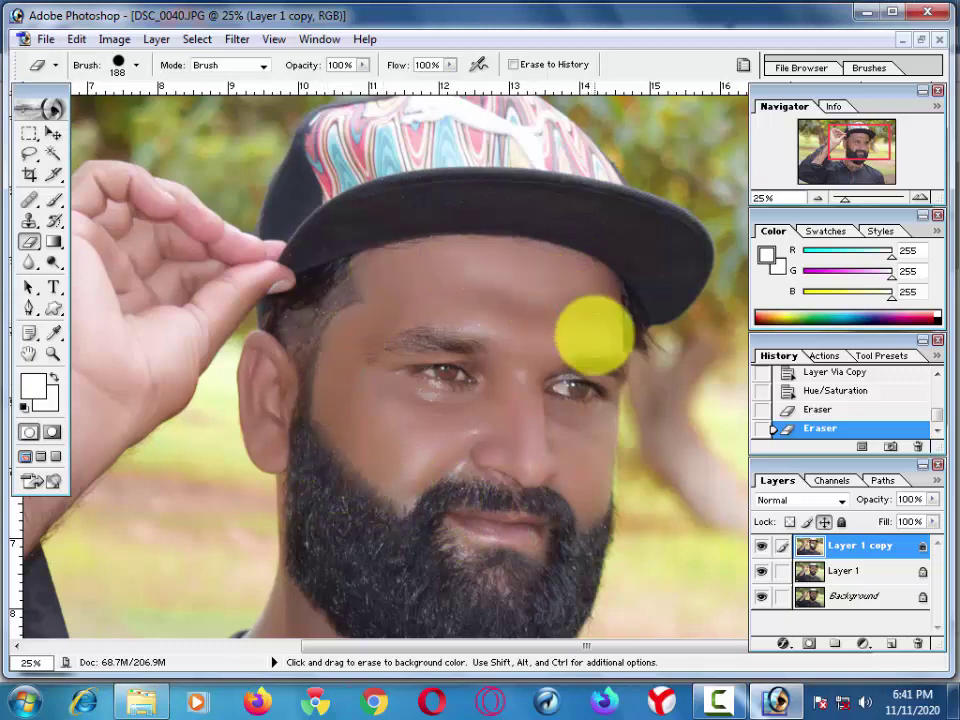
{"action": "left_click", "coordinate": [578, 262]}
{"action": "left_click", "coordinate": [569, 291]}
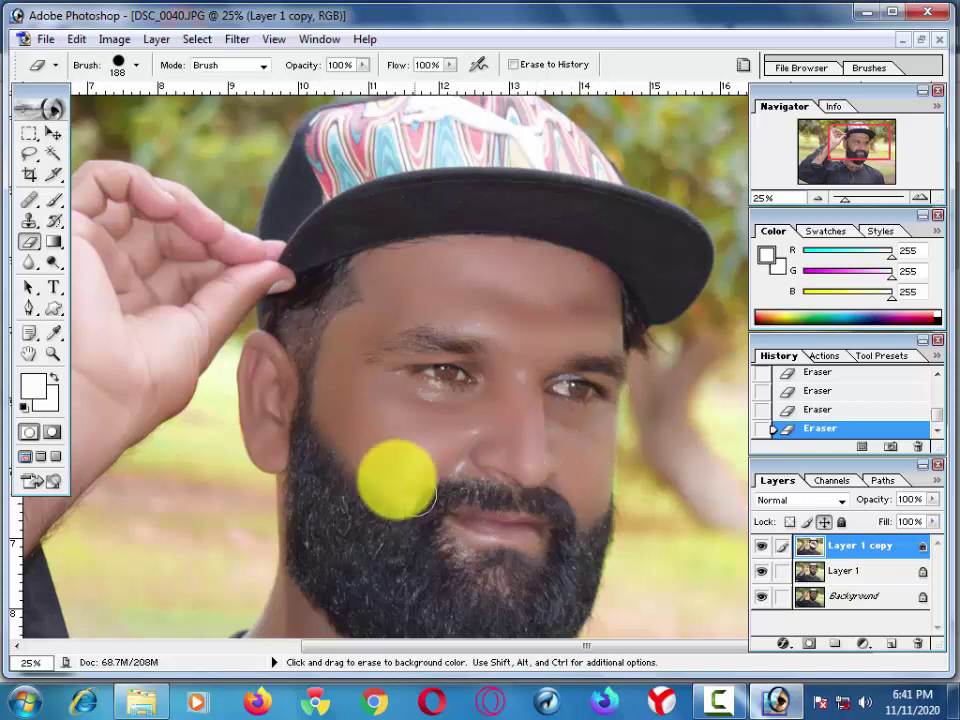
{"action": "key", "text": "space"}
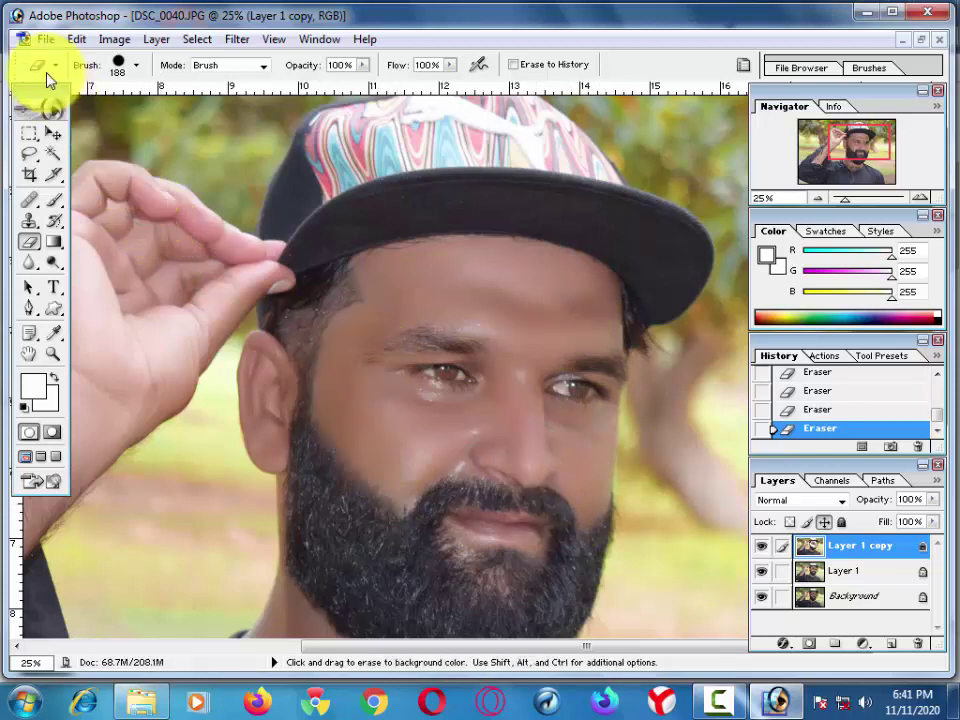
{"action": "left_click", "coordinate": [399, 428]}
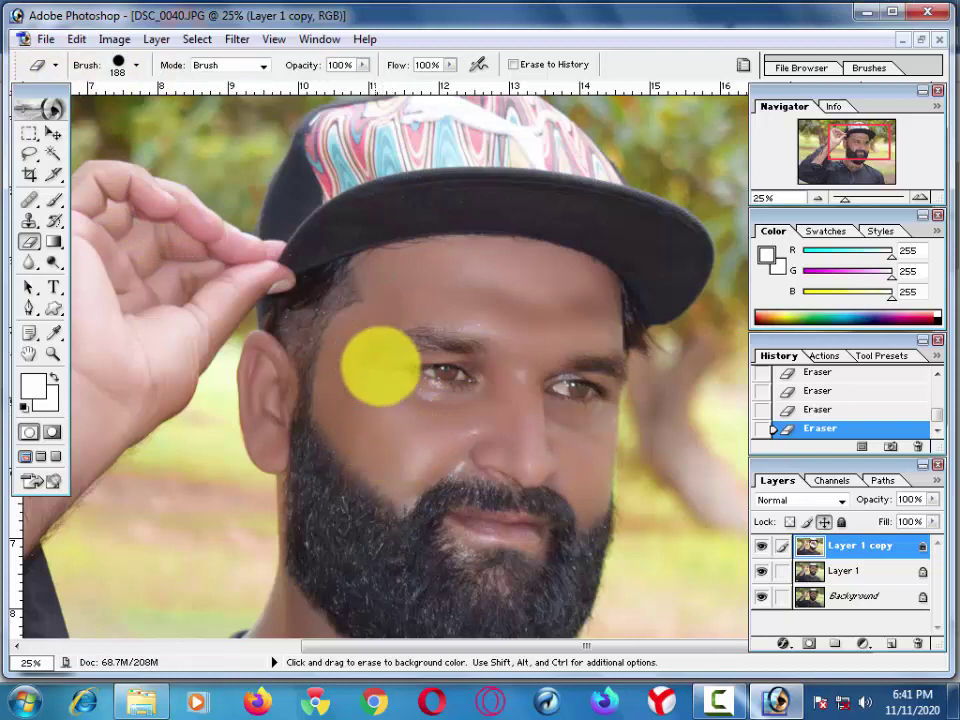
{"action": "left_click", "coordinate": [587, 415]}
{"action": "left_click", "coordinate": [479, 440]}
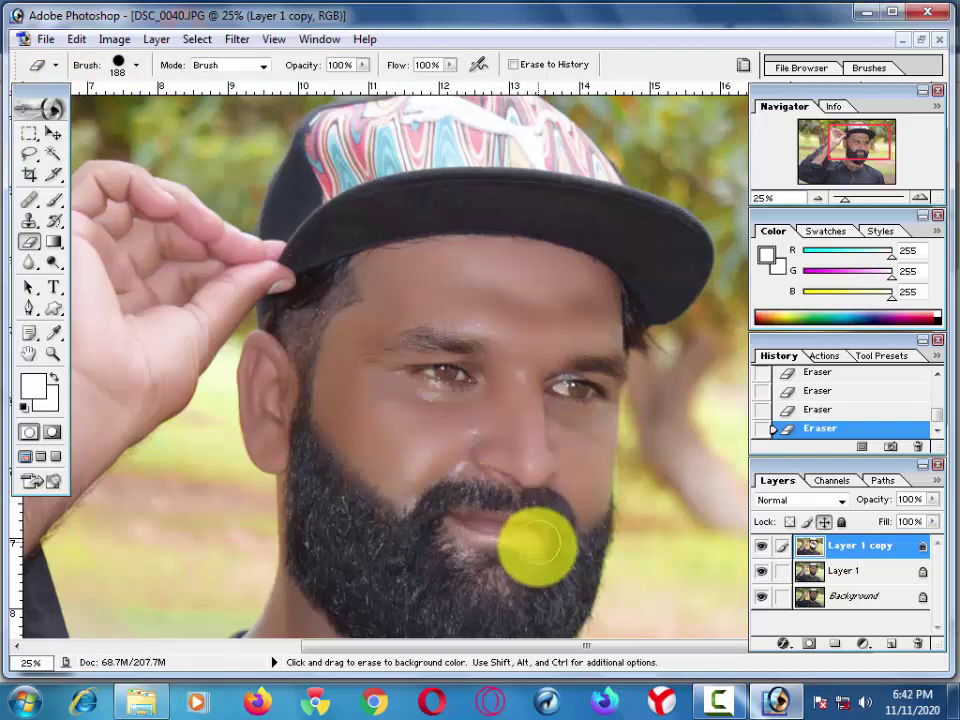
{"action": "left_click", "coordinate": [350, 362]}
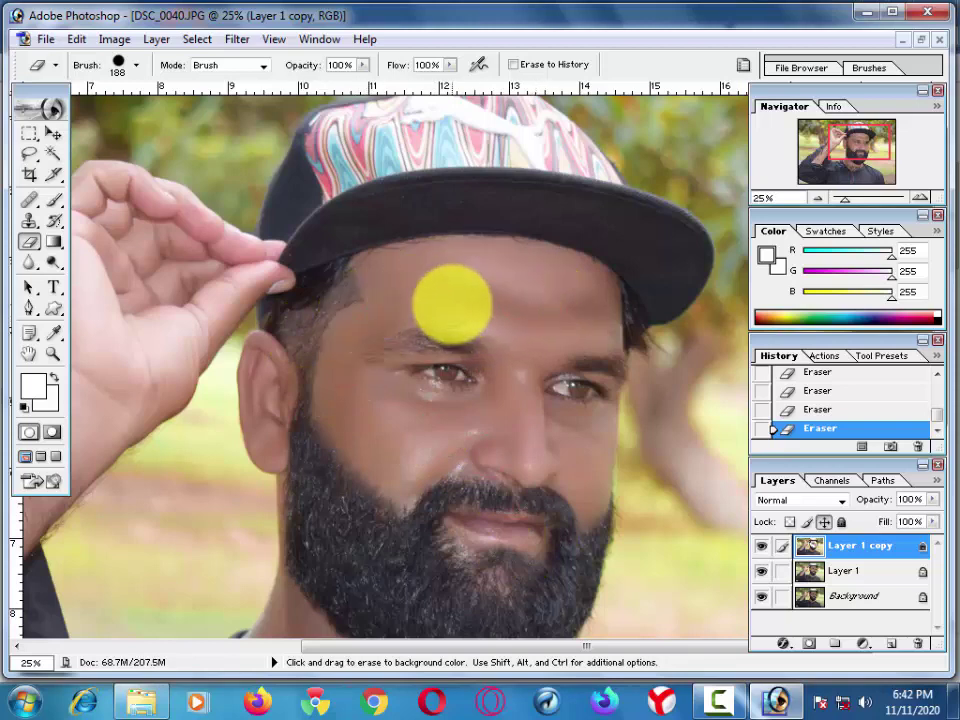
- Zoom out and erase the correction over the arm, neck and chin
{"action": "key", "text": "ctrl+minus"}
{"action": "left_click", "coordinate": [304, 316]}
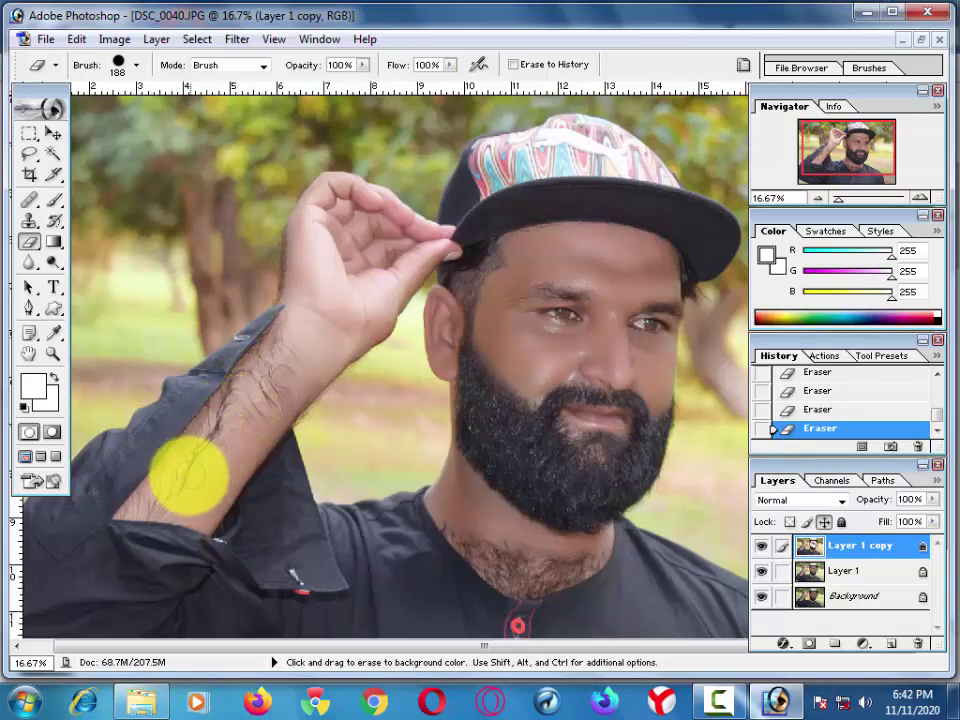
{"action": "left_click", "coordinate": [583, 547]}
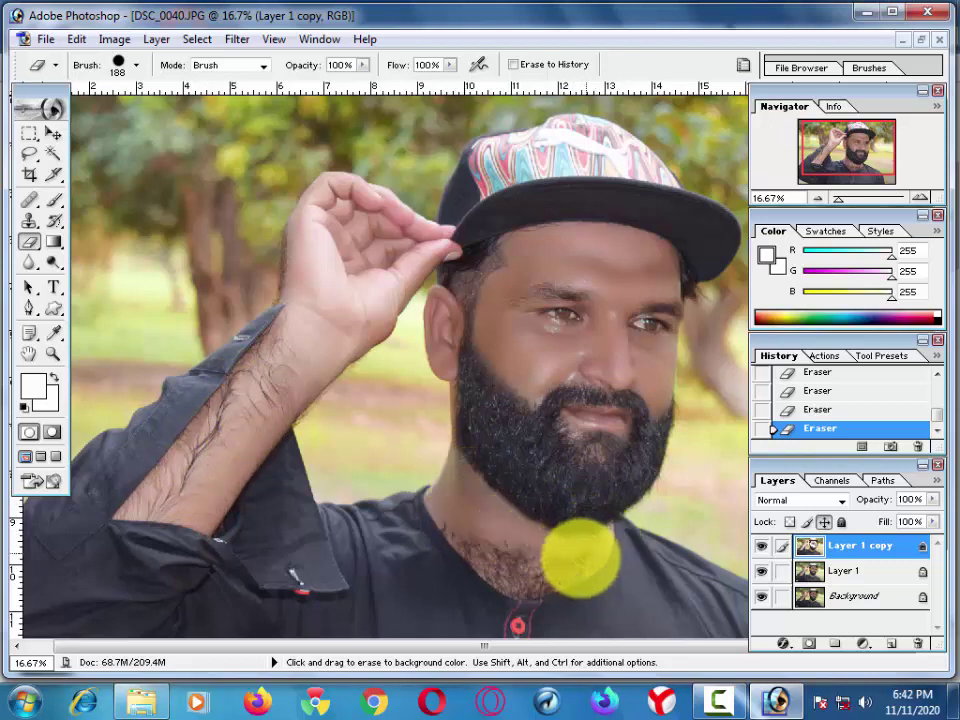
{"action": "left_click", "coordinate": [552, 418]}
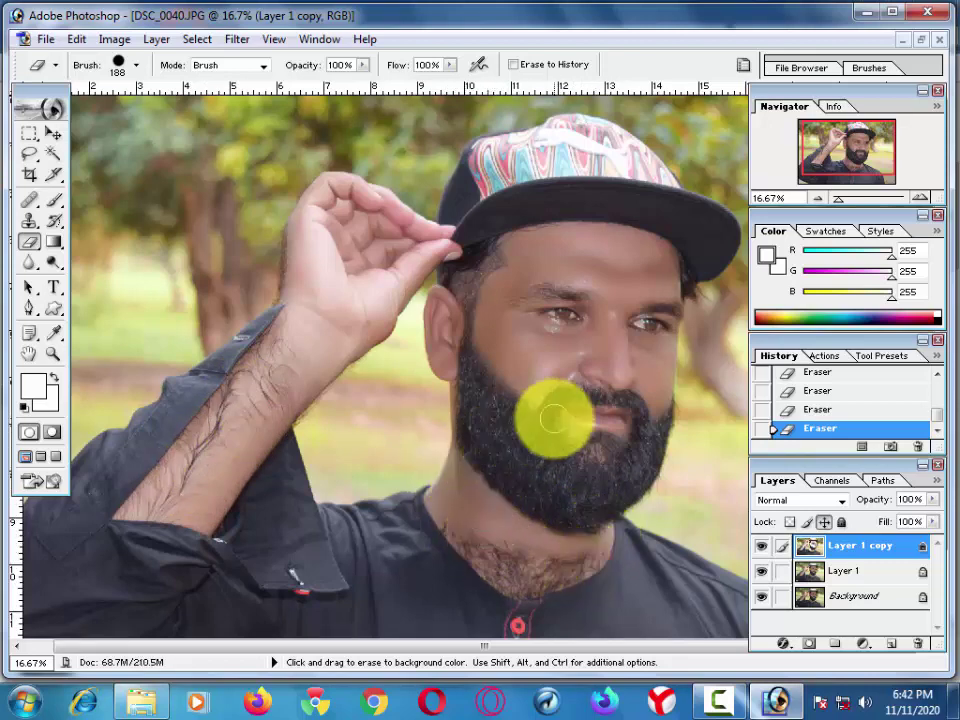
- Duplicate the layer and boost the Greens saturation in Hue/Saturation
{"action": "key", "text": "ctrl+j"}
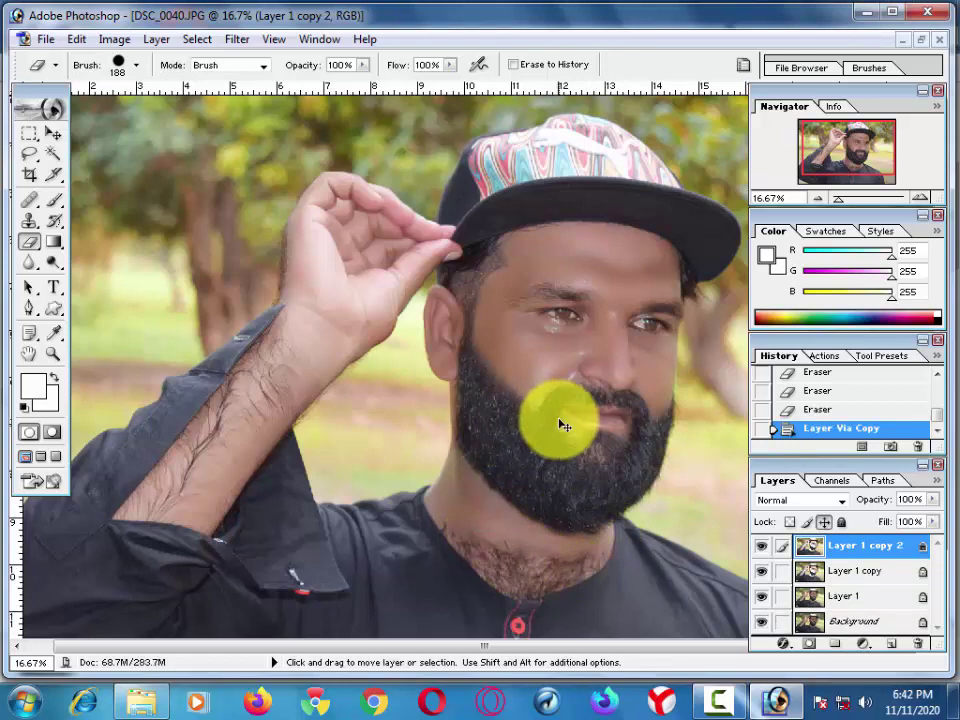
{"action": "key", "text": "ctrl+u"}
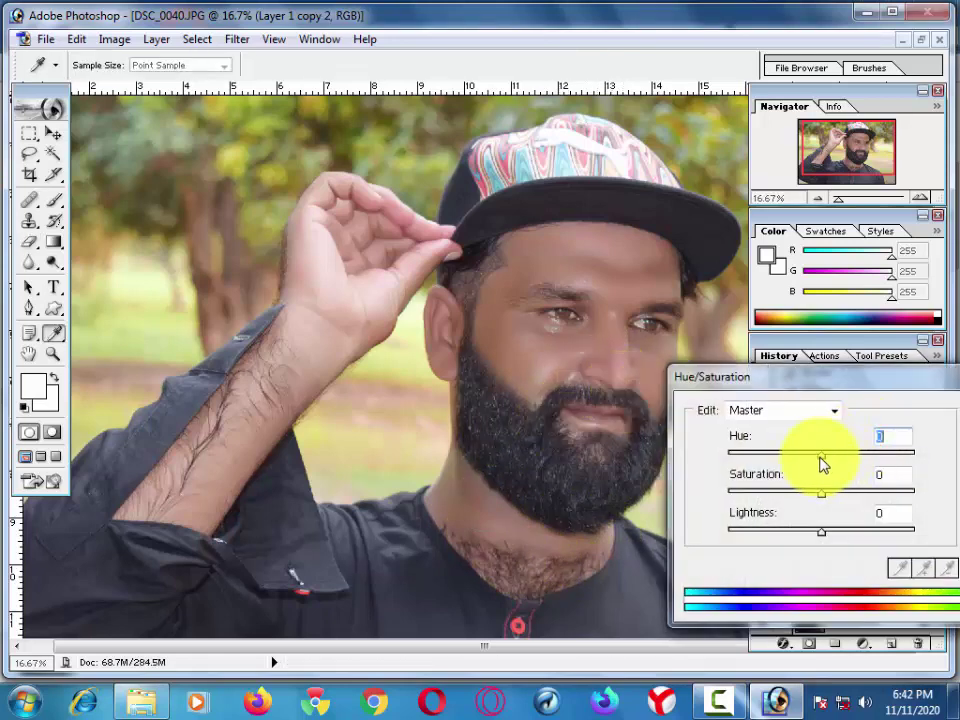
{"action": "left_click_drag", "start_coordinate": [819, 463], "coordinate": [815, 476]}
{"action": "left_click", "coordinate": [790, 411]}
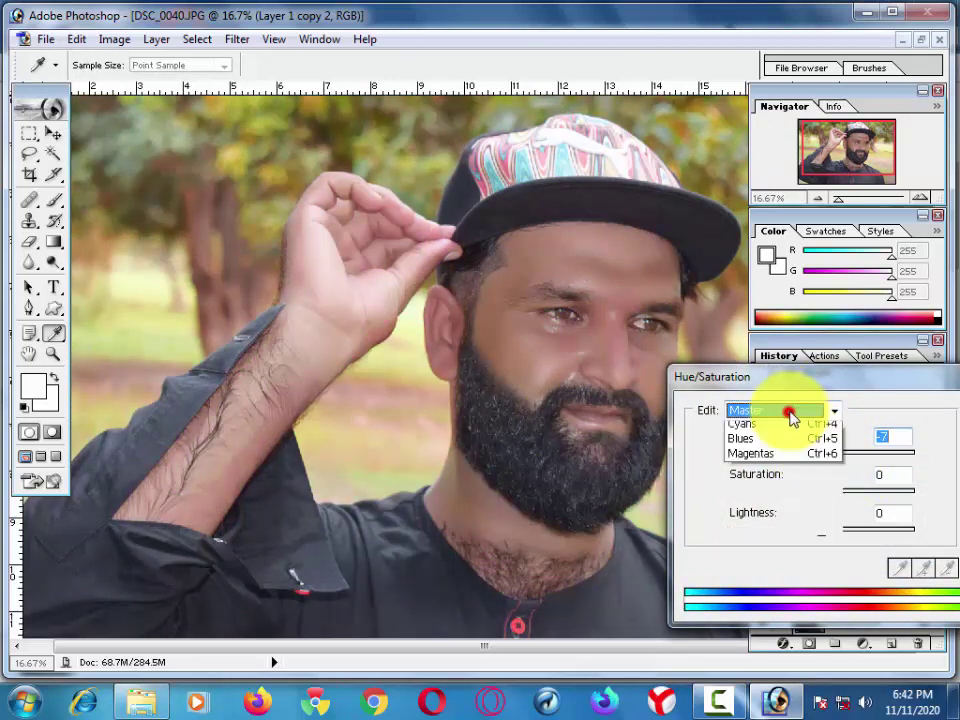
{"action": "left_click", "coordinate": [761, 474]}
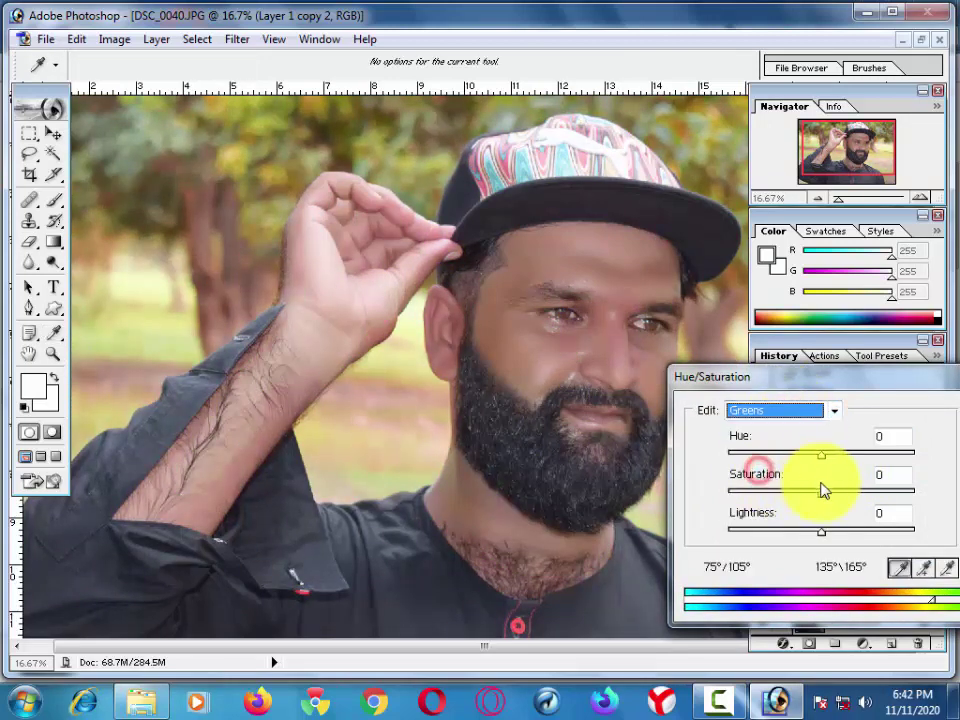
{"action": "mouse_move", "coordinate": [818, 492]}
{"action": "left_mouse_down"}
{"action": "mouse_move", "coordinate": [793, 492]}
{"action": "mouse_move", "coordinate": [832, 531]}
{"action": "left_mouse_up"}
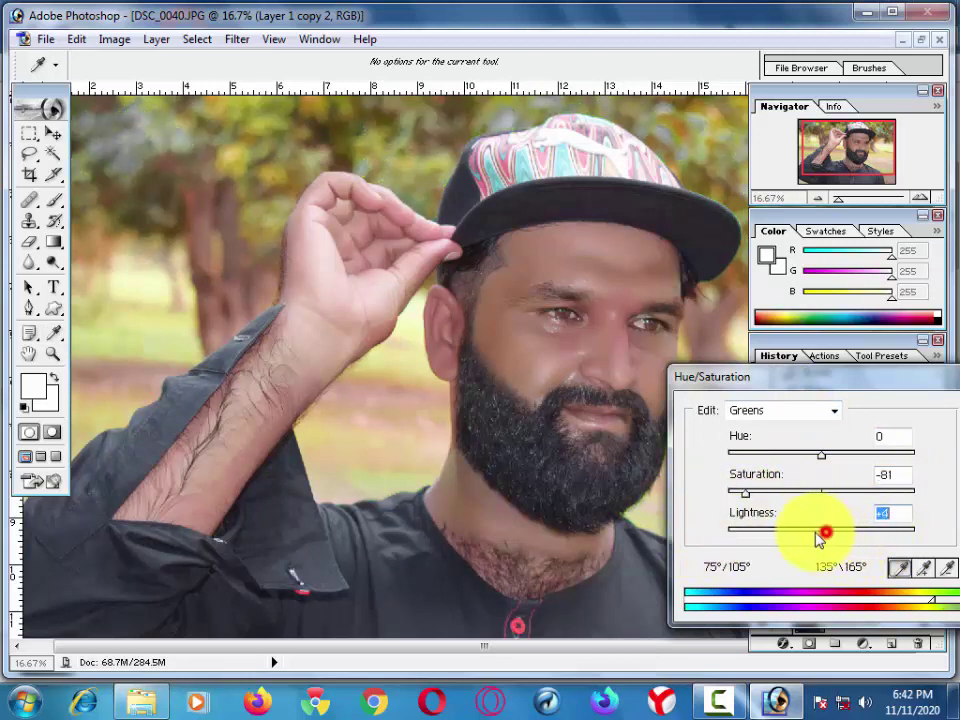
{"action": "left_click_drag", "start_coordinate": [869, 500], "coordinate": [849, 508]}
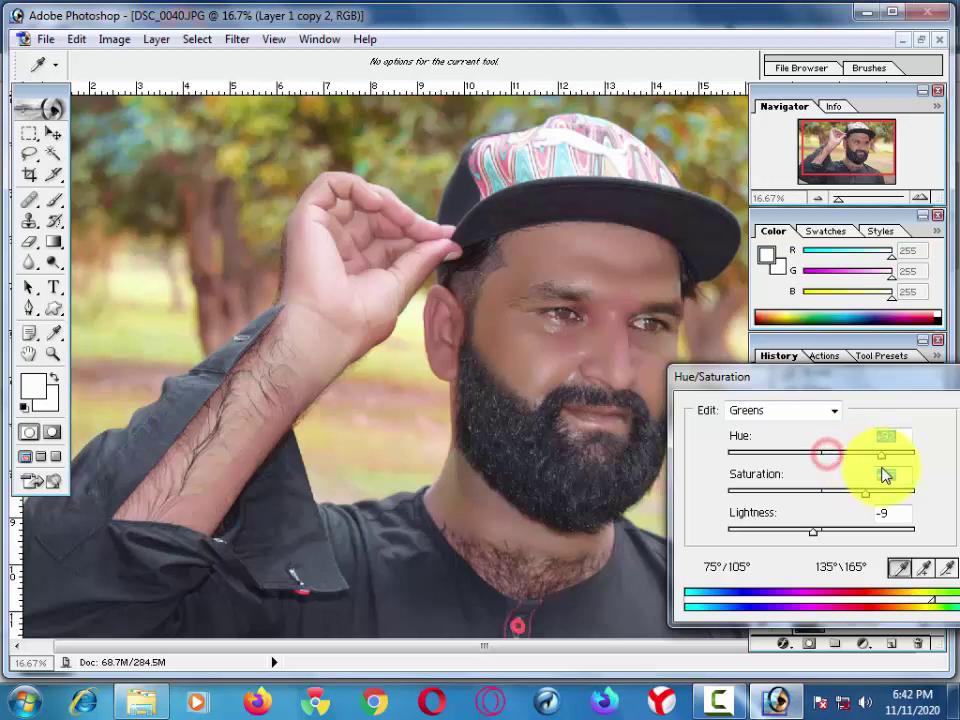
- Shift the Yellows hue to +27 and apply the Hue/Saturation adjustment
{"action": "left_click", "coordinate": [796, 409]}
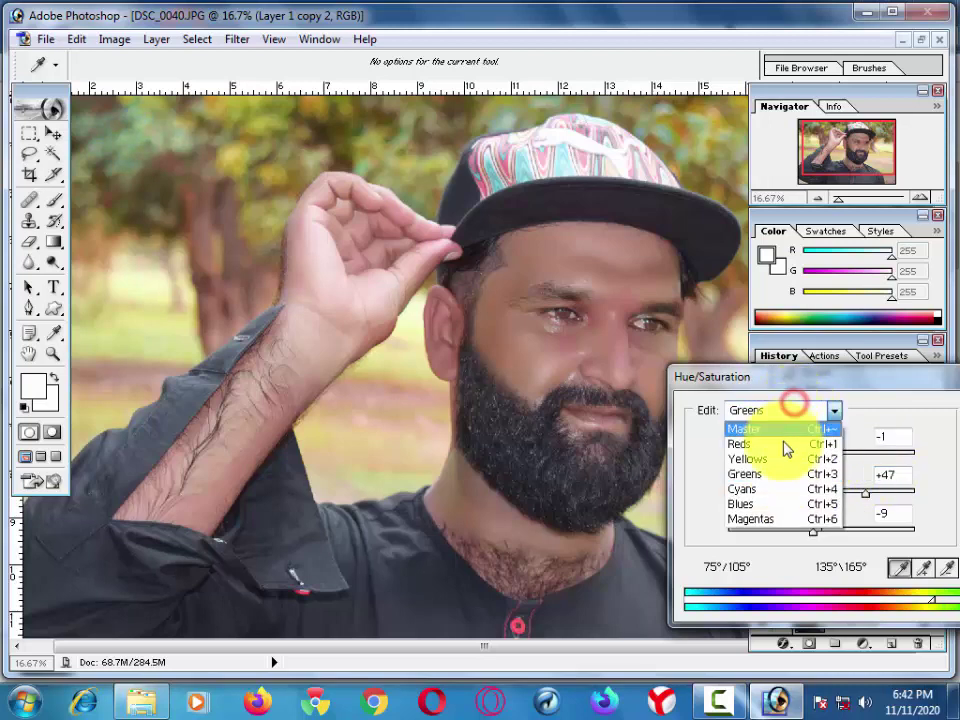
{"action": "left_click", "coordinate": [768, 455]}
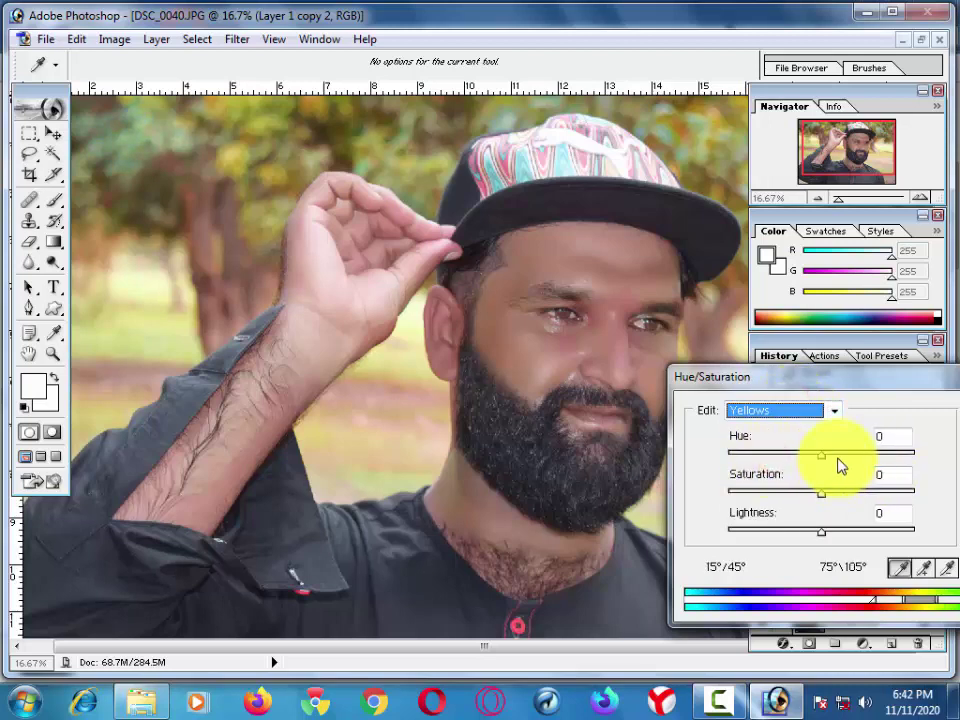
{"action": "mouse_move", "coordinate": [839, 465]}
{"action": "left_mouse_down"}
{"action": "mouse_move", "coordinate": [838, 456]}
{"action": "mouse_move", "coordinate": [864, 474]}
{"action": "mouse_move", "coordinate": [845, 476]}
{"action": "mouse_move", "coordinate": [851, 508]}
{"action": "mouse_move", "coordinate": [811, 539]}
{"action": "left_mouse_up"}
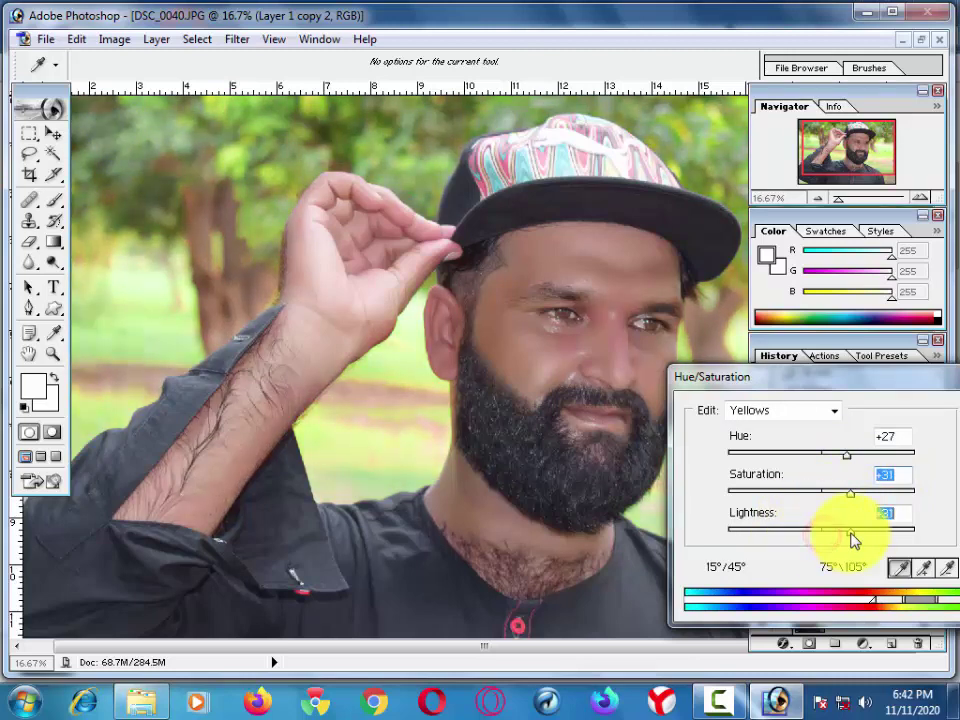
{"action": "key", "text": "Return"}
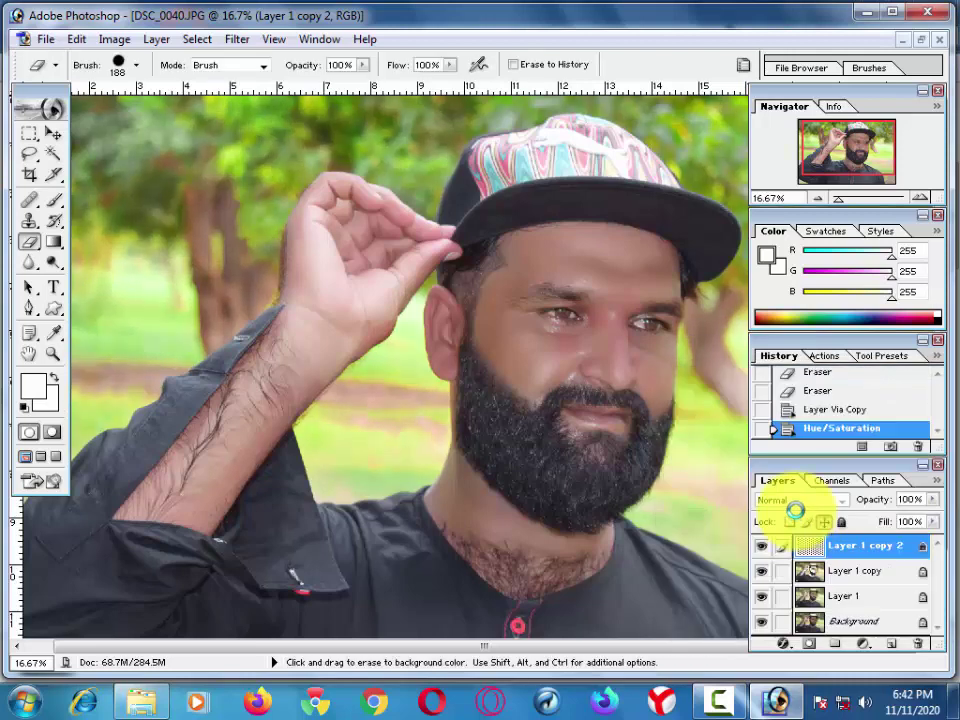
- Zoom in on the face and erase Layer 1 copy 2 around the nose, eyes and right cheek
{"action": "key", "text": "ctrl+minus"}
{"action": "key", "text": "ctrl+0"}
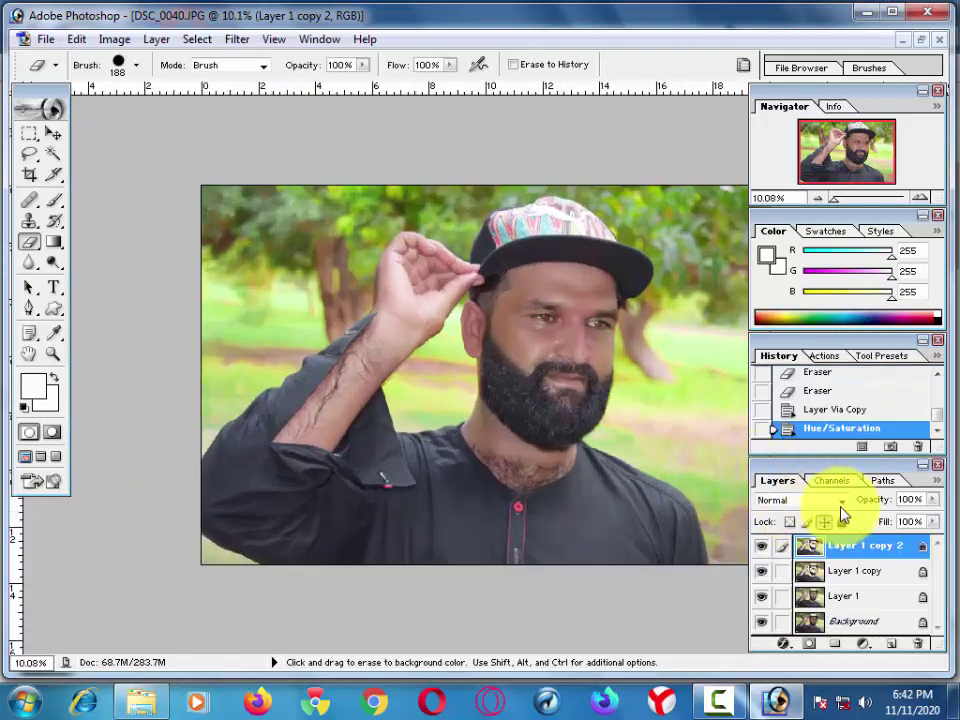
{"action": "key", "text": "ctrl+plus"}
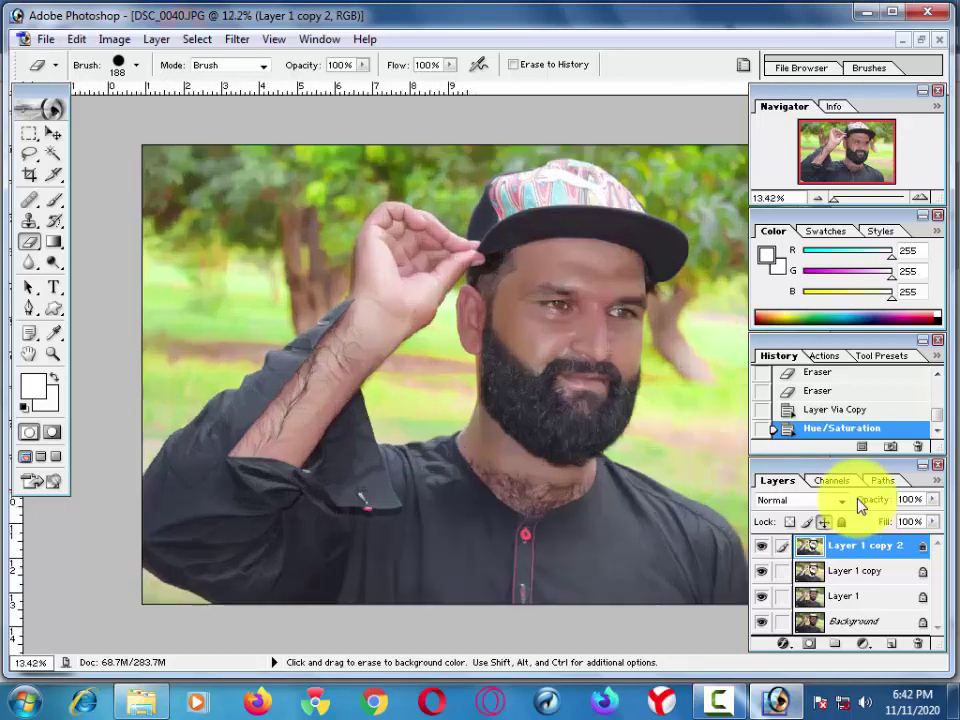
{"action": "key", "text": "ctrl+plus"}
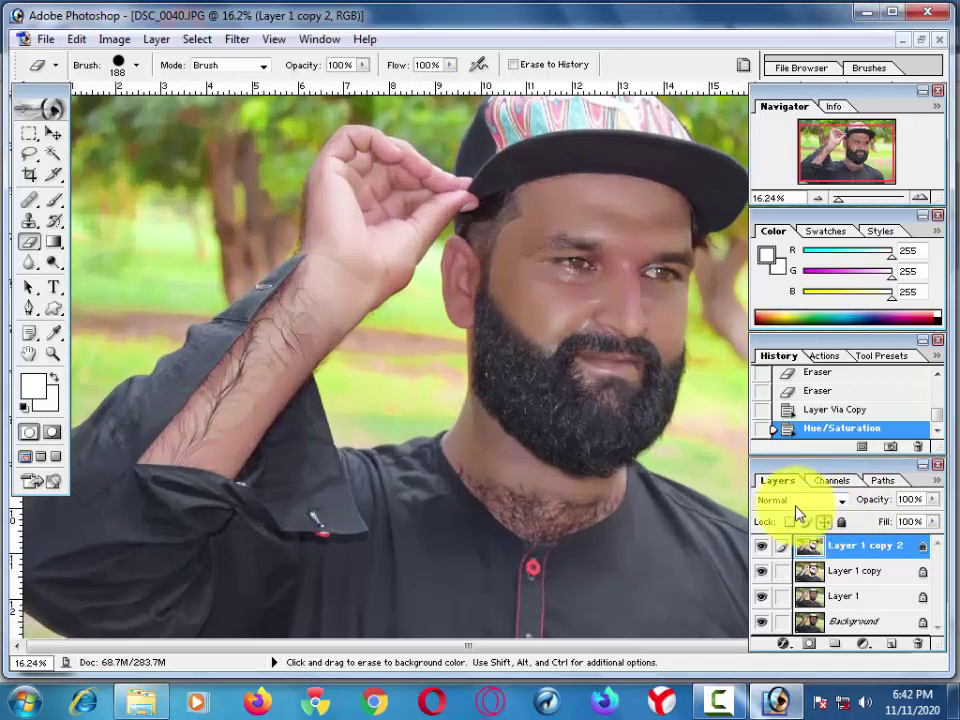
{"action": "key", "text": "ctrl+plus"}
{"action": "key", "text": "ctrl+plus"}
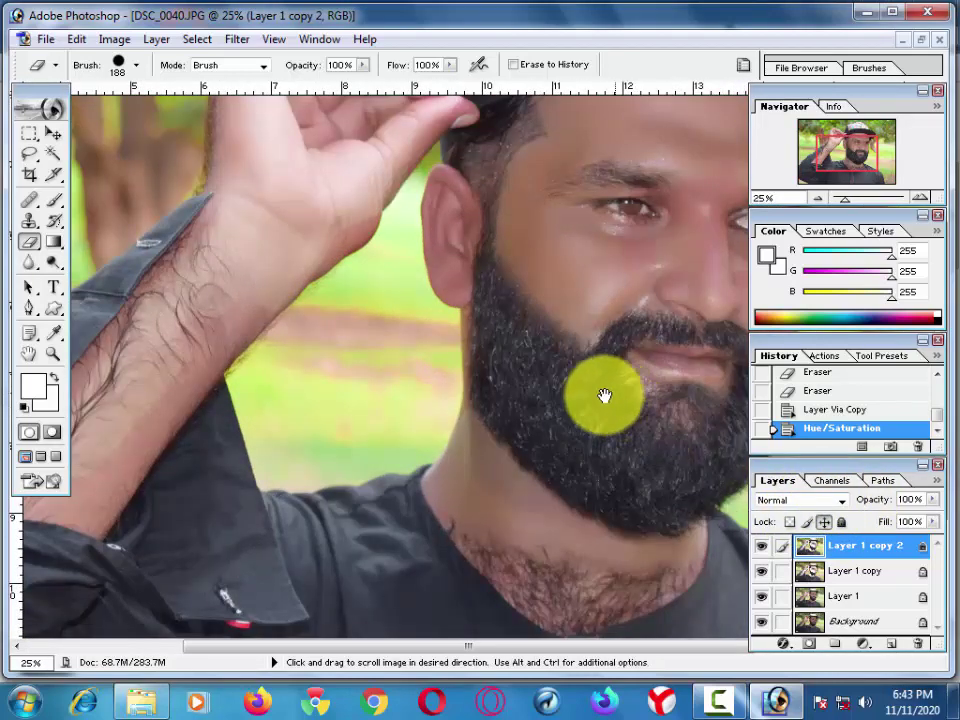
{"action": "left_click_drag", "start_coordinate": [604, 398], "coordinate": [464, 449]}
{"action": "left_click_drag", "start_coordinate": [529, 325], "coordinate": [556, 330]}
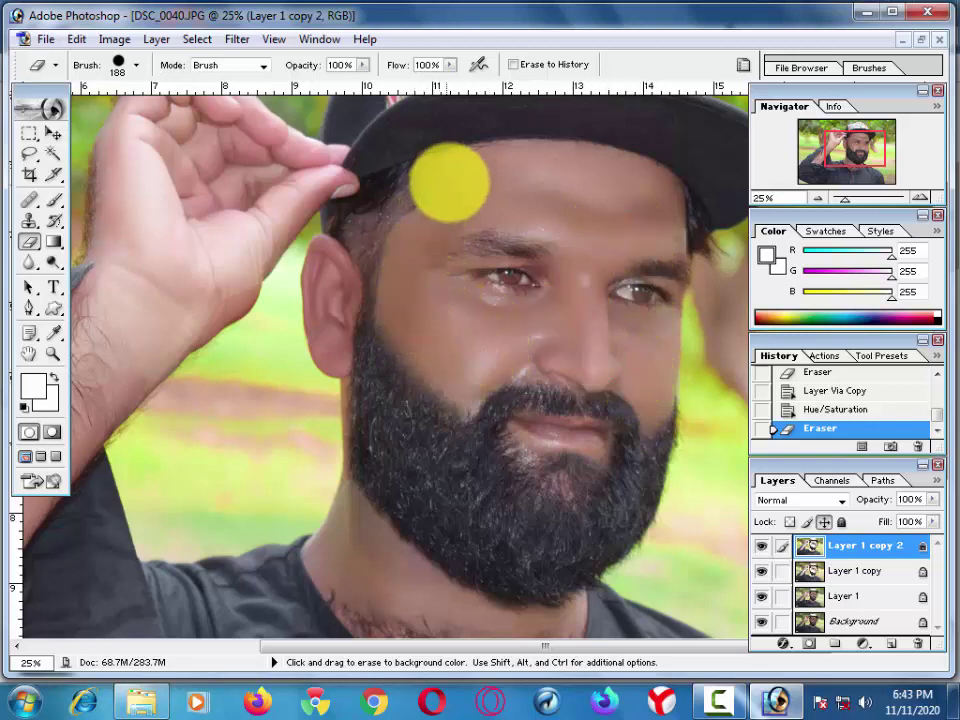
{"action": "left_click_drag", "start_coordinate": [600, 370], "coordinate": [526, 296]}
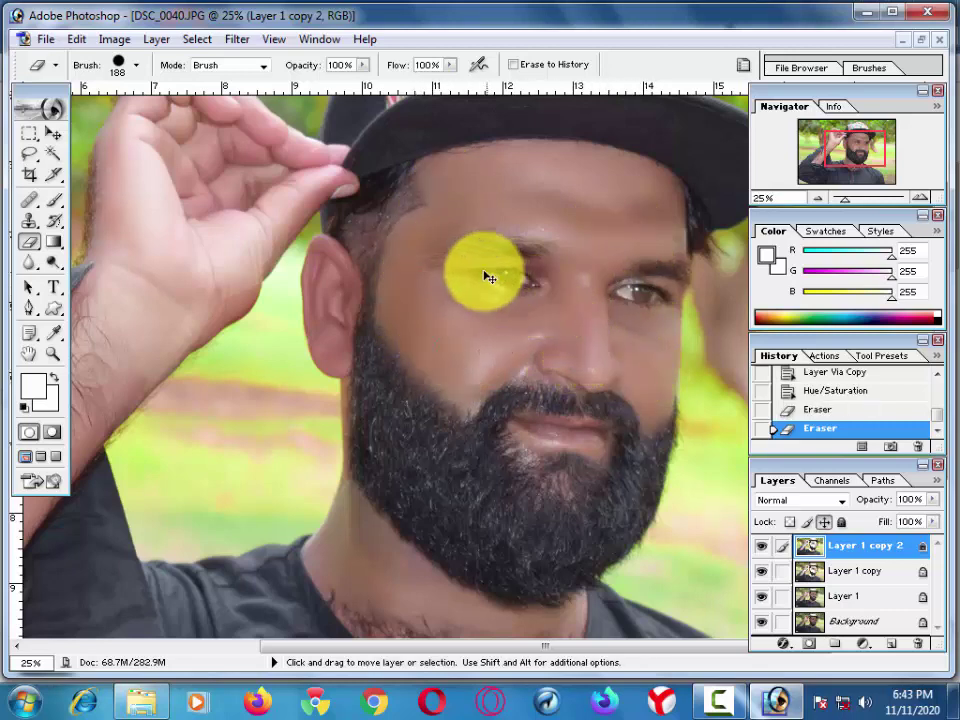
- Erase Layer 1 copy 2 over the raised hand and arm
{"action": "left_click_drag", "start_coordinate": [259, 313], "coordinate": [445, 278]}
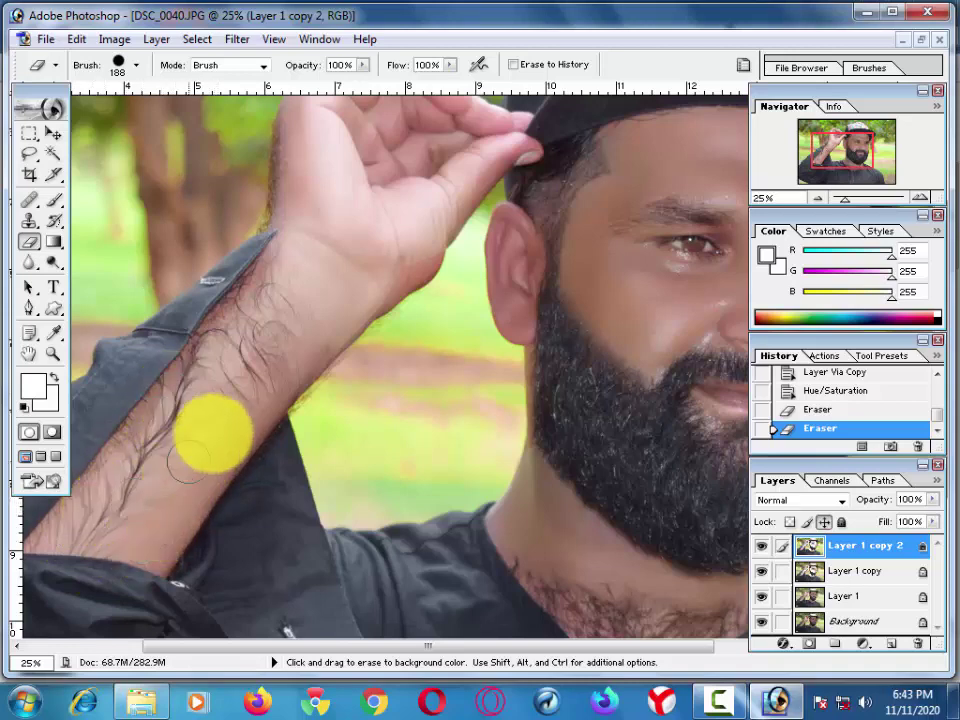
{"action": "left_click", "coordinate": [375, 284]}
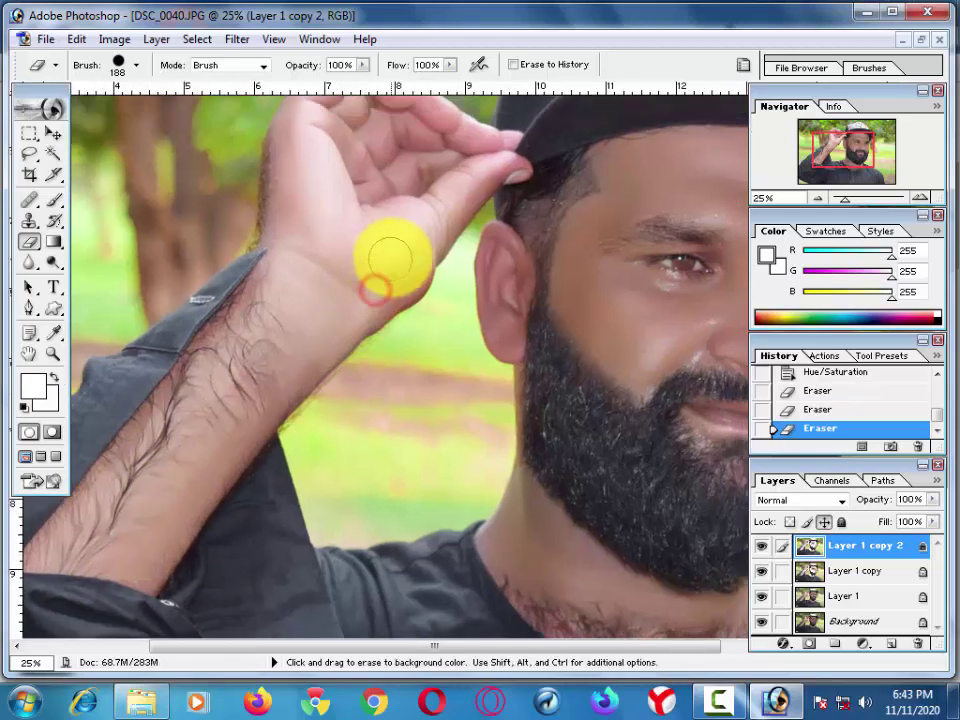
{"action": "left_click", "coordinate": [392, 258]}
{"action": "left_click_drag", "start_coordinate": [392, 258], "coordinate": [402, 272]}
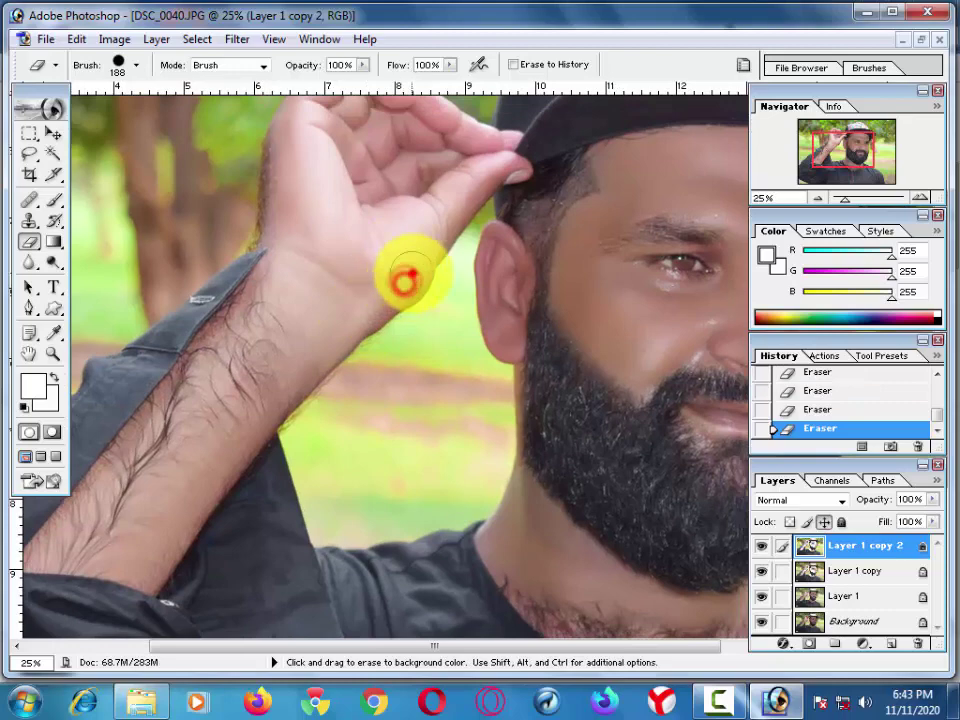
{"action": "left_click", "coordinate": [408, 272]}
{"action": "left_click", "coordinate": [405, 279]}
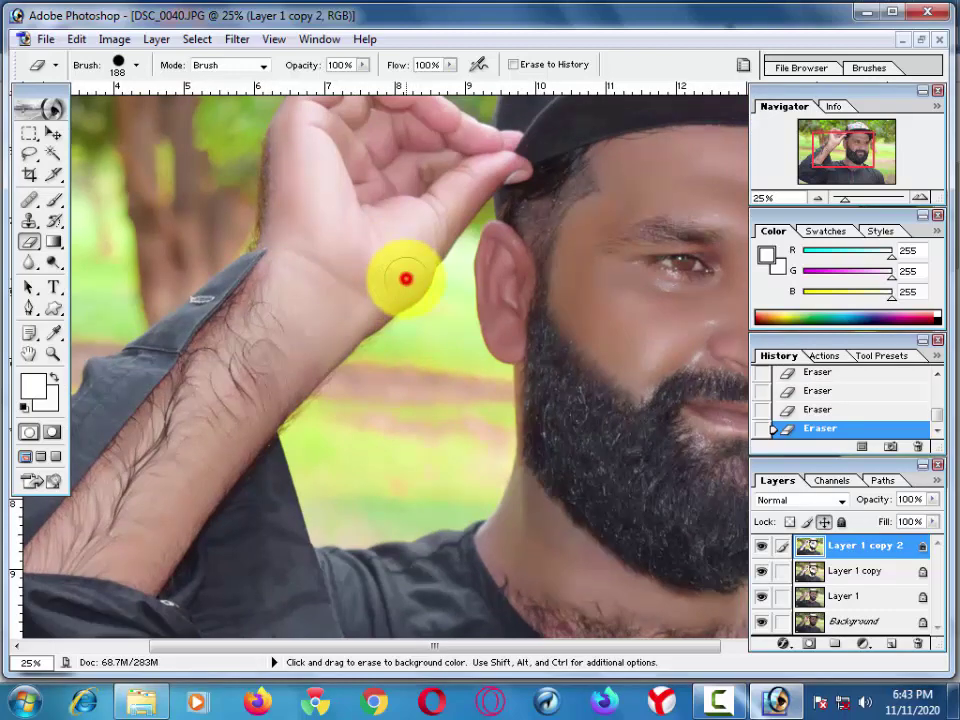
{"action": "left_click_drag", "start_coordinate": [405, 279], "coordinate": [349, 359]}
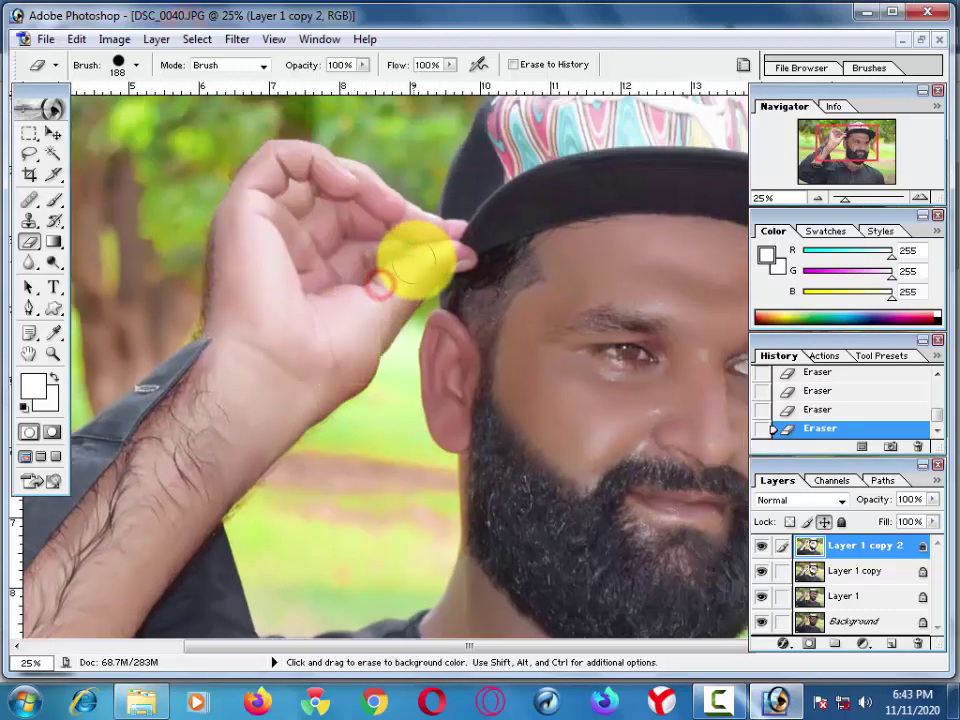
- Fit the photo to the window and merge the retouched copies down into Layer 1
{"action": "key", "text": "ctrl+minus"}
{"action": "key", "text": "ctrl+minus"}
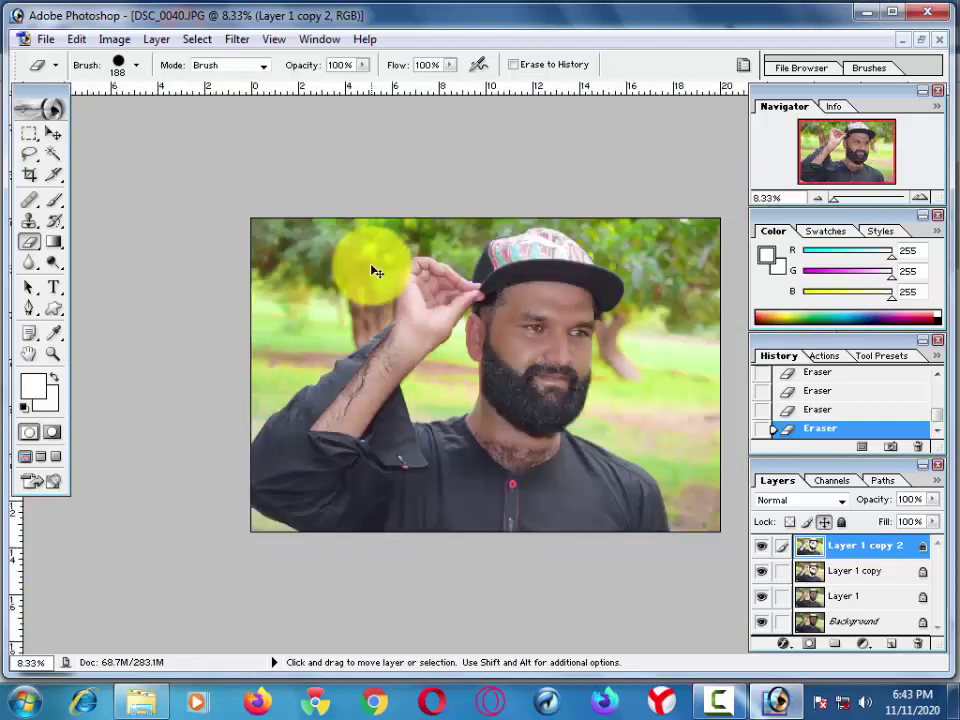
{"action": "key", "text": "ctrl+plus"}
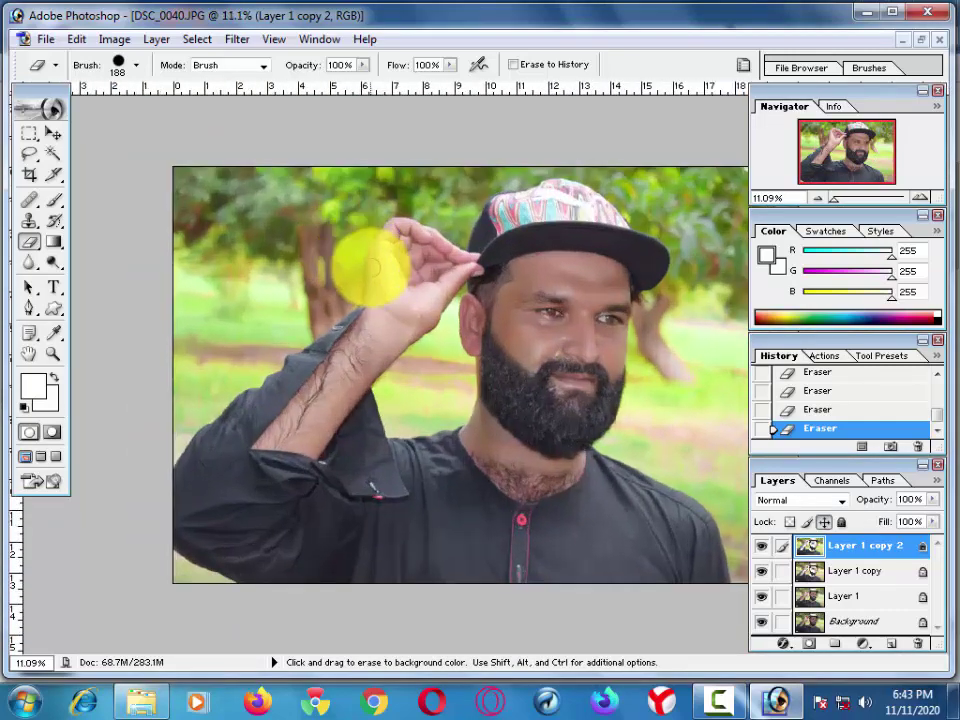
{"action": "key", "text": "ctrl+plus"}
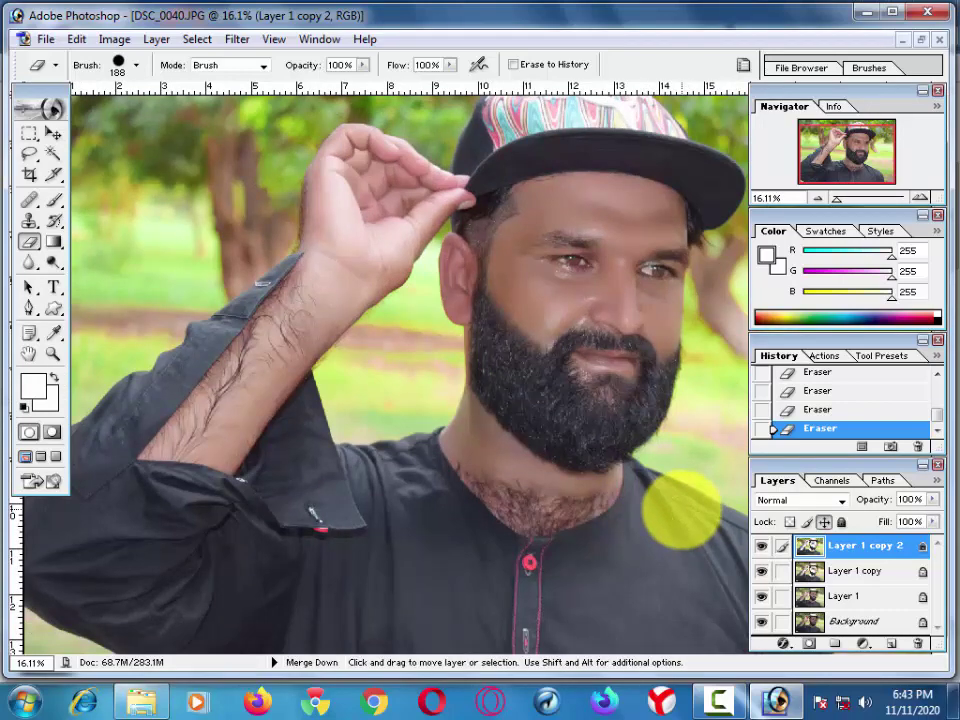
{"action": "key", "text": "ctrl+e"}
{"action": "key", "text": "ctrl+e"}
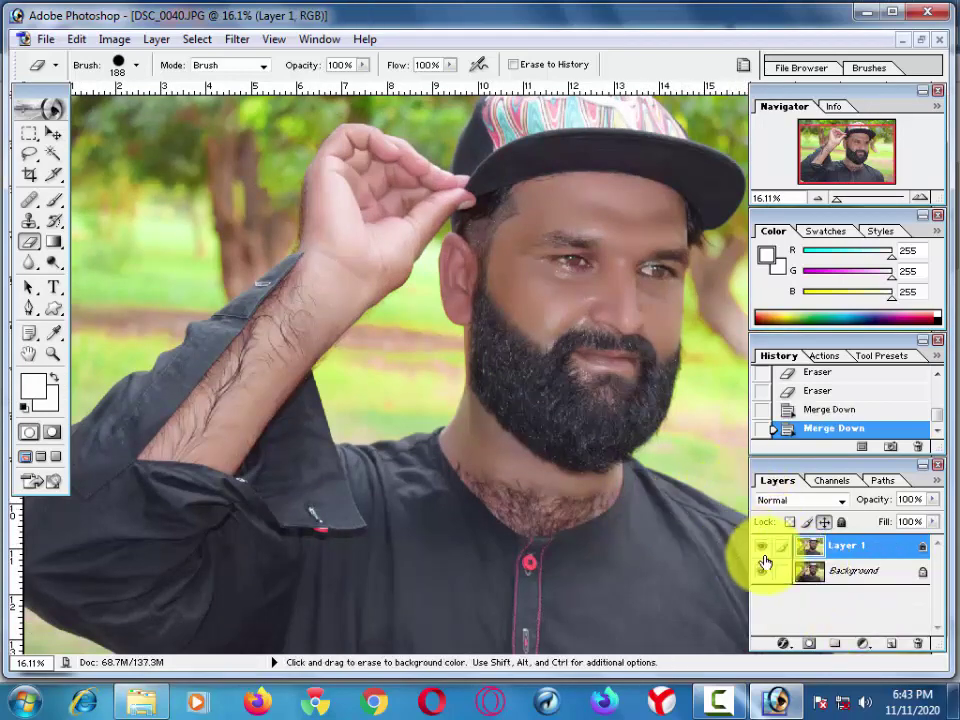
- Toggle Layer 1's visibility to compare with the original, leaving it visible
{"action": "left_click", "coordinate": [765, 548]}
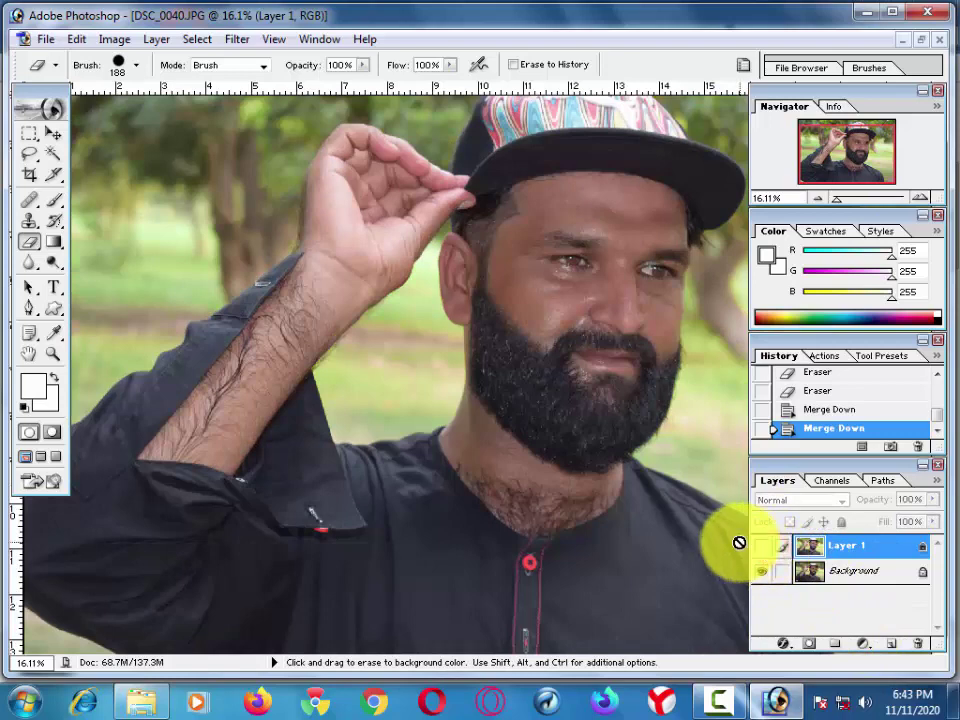
{"action": "left_click", "coordinate": [764, 546]}
{"action": "left_click", "coordinate": [761, 547]}
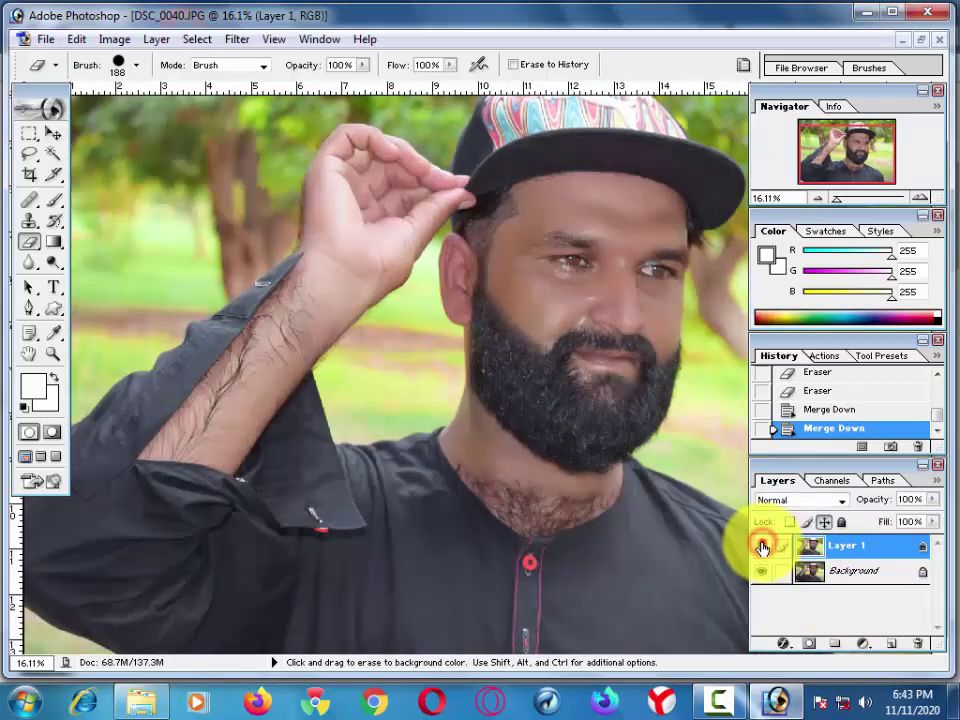
{"action": "left_click", "coordinate": [761, 547]}
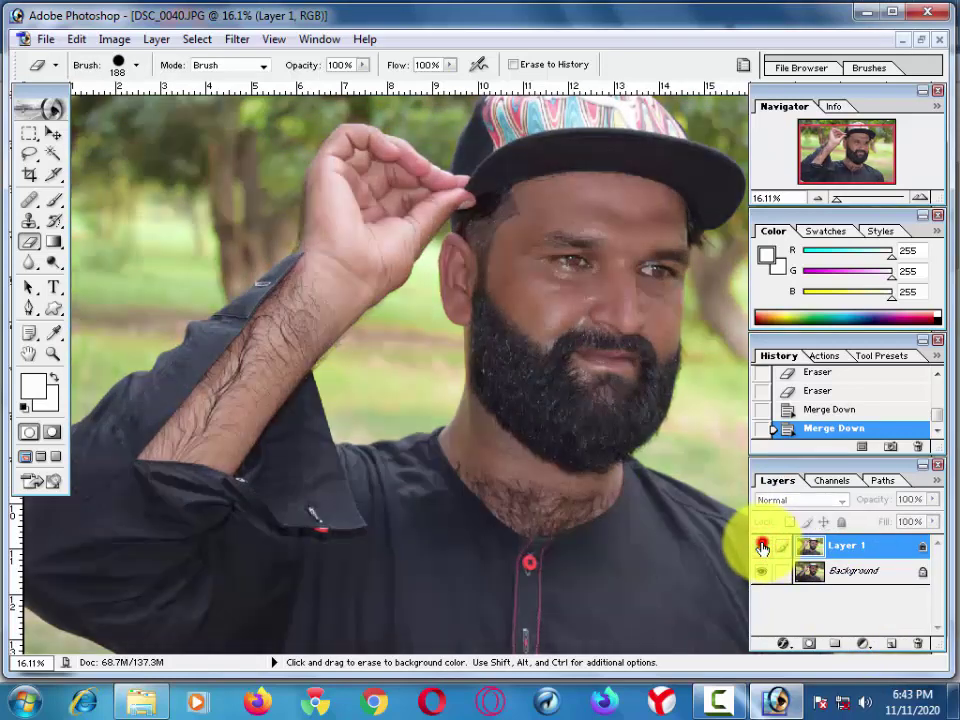
{"action": "left_click", "coordinate": [762, 547]}
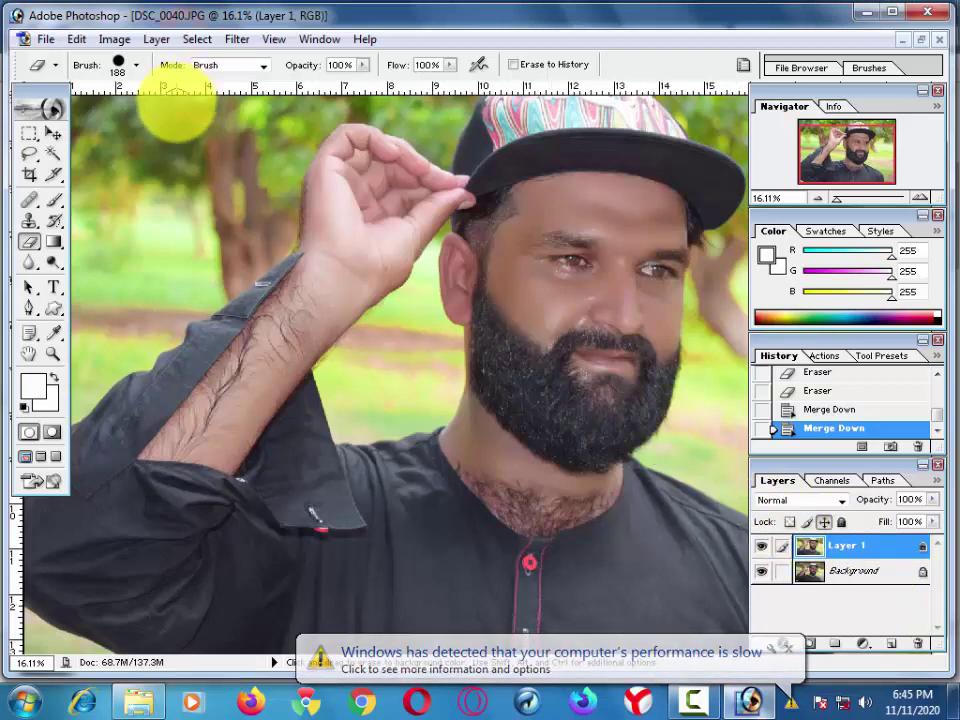
- Export the portrait through Save for Web as a JPEG at High quality 60
{"action": "left_click", "coordinate": [45, 39]}
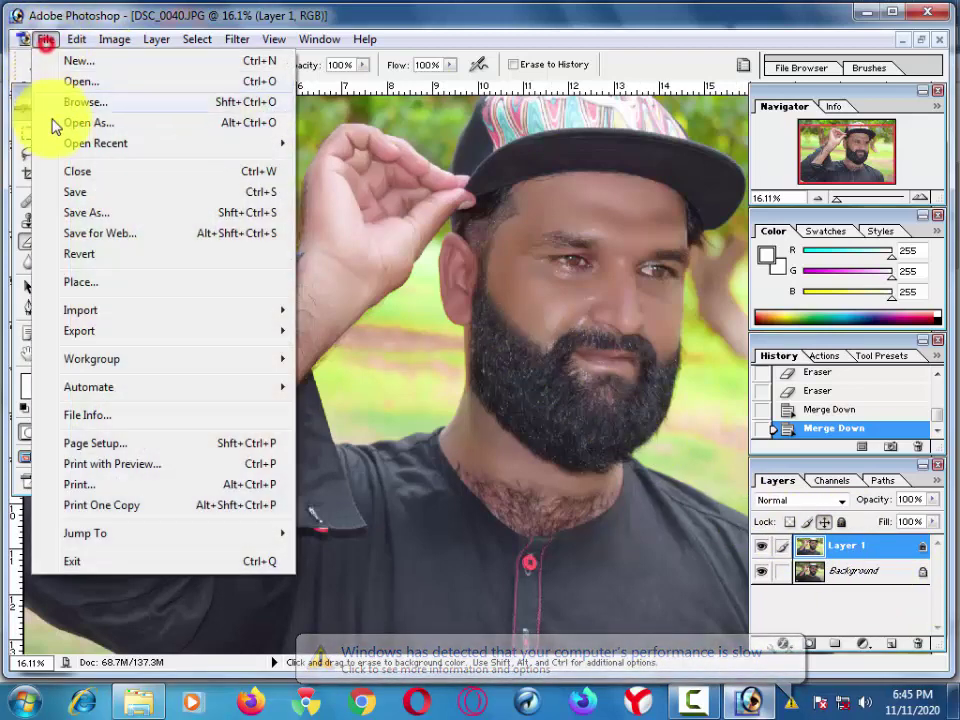
{"action": "left_click", "coordinate": [133, 231]}
{"action": "key", "text": "Return"}
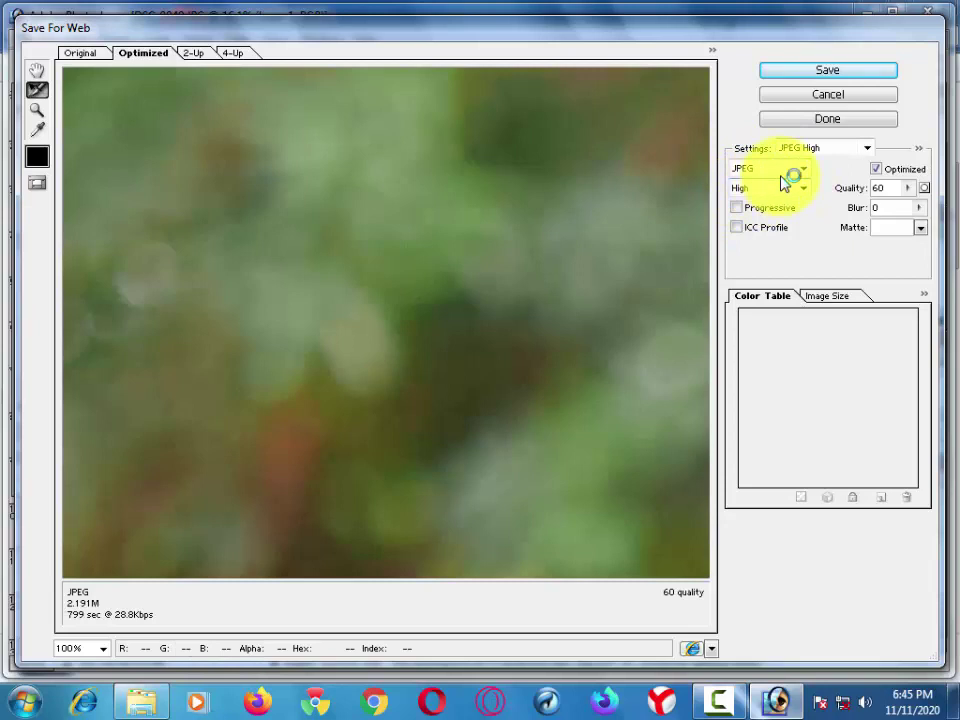
{"action": "left_click", "coordinate": [782, 172]}
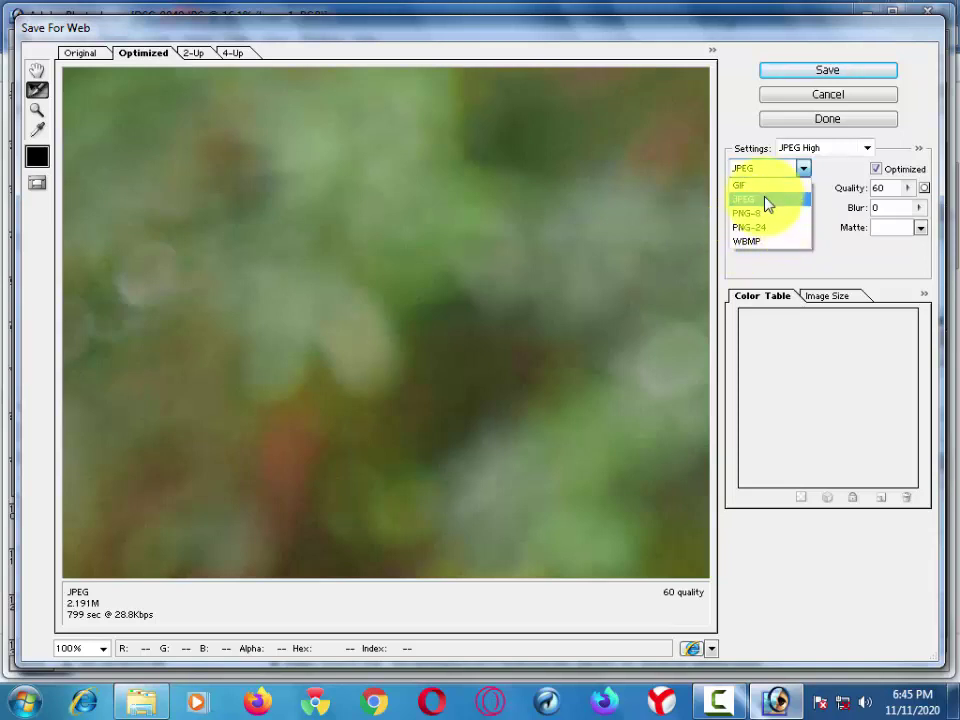
{"action": "left_click", "coordinate": [765, 201]}
{"action": "left_click", "coordinate": [824, 73]}
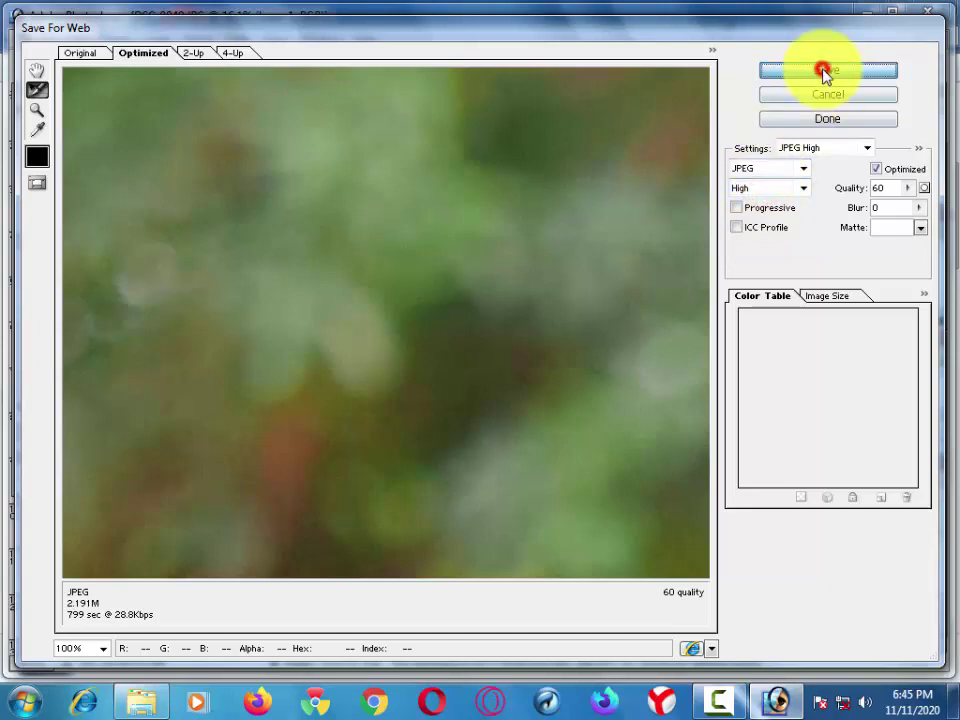
{"action": "key", "text": "Return"}
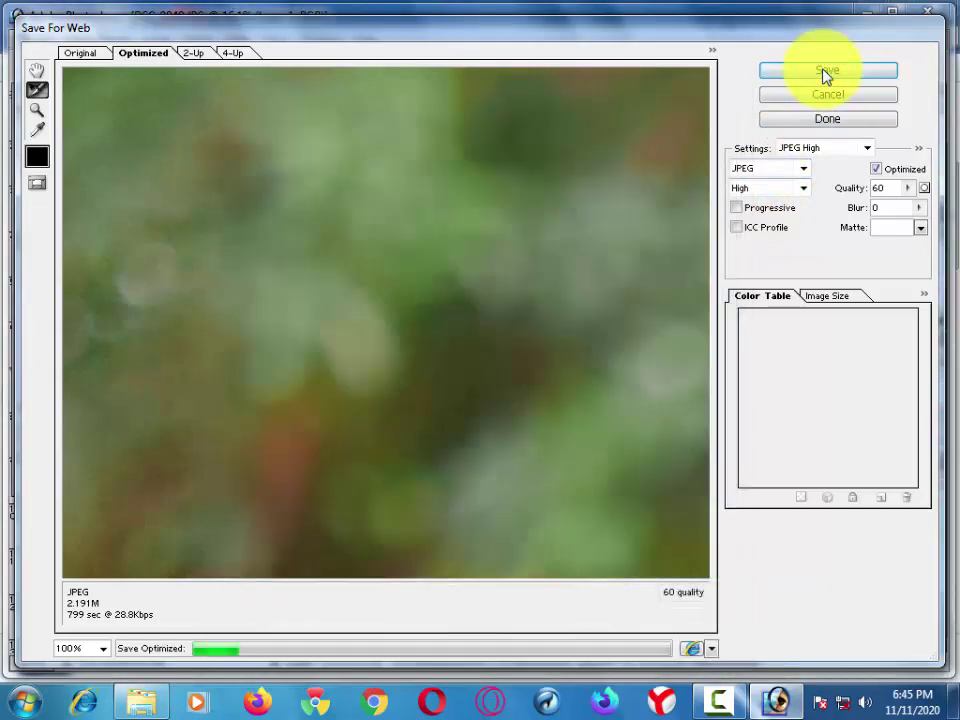